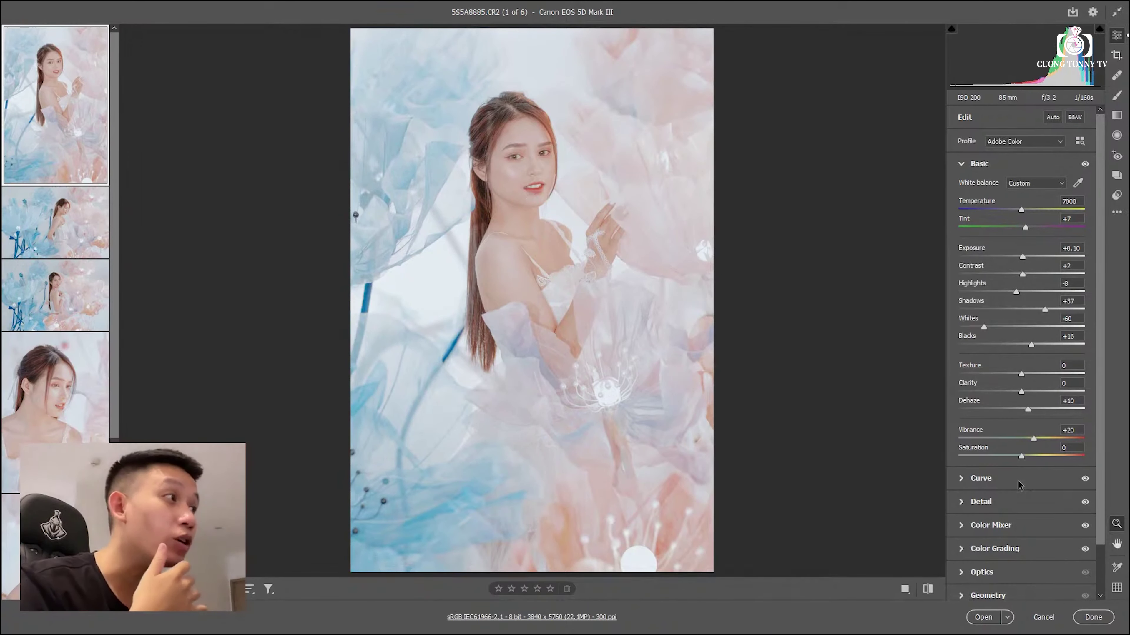
# - Reset the current photo to default and open the Blend Màu Trắng Hồng Thơ Thơ Trong Studio folder in Downloads
pyautogui.click(1119, 218)
pyautogui.click(1001, 240)
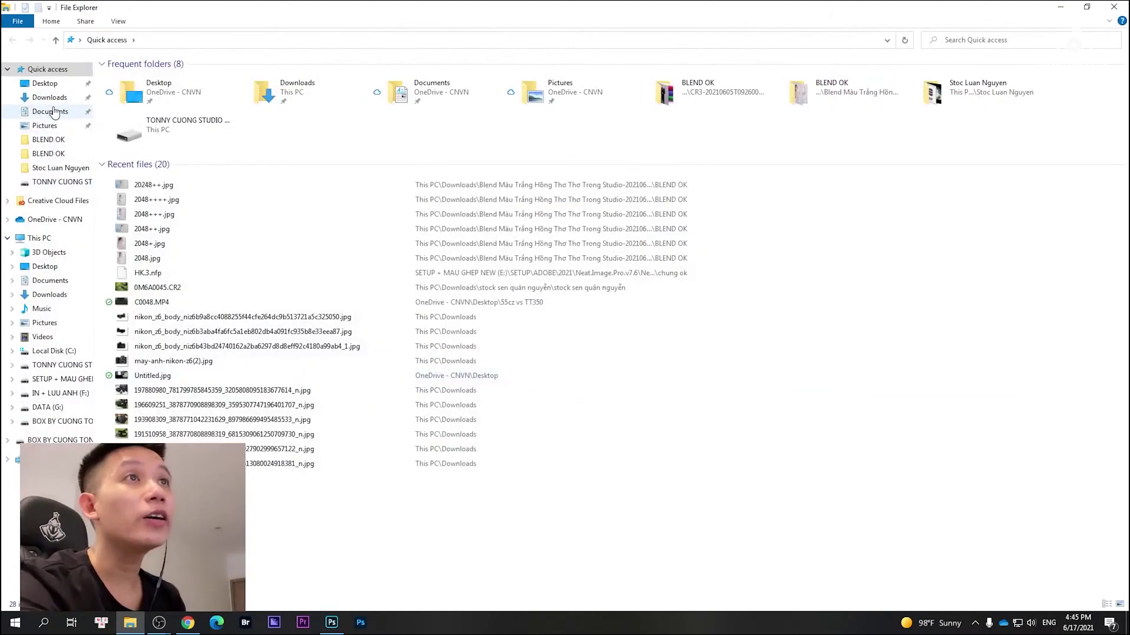
pyautogui.click(50, 97)
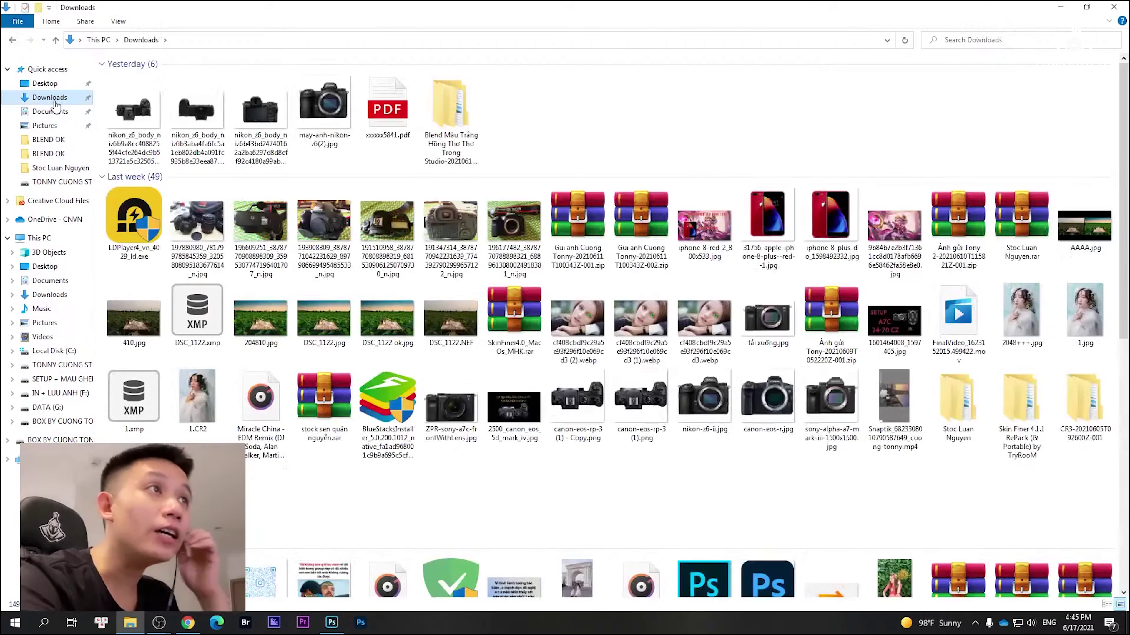
pyautogui.doubleClick(143, 93)
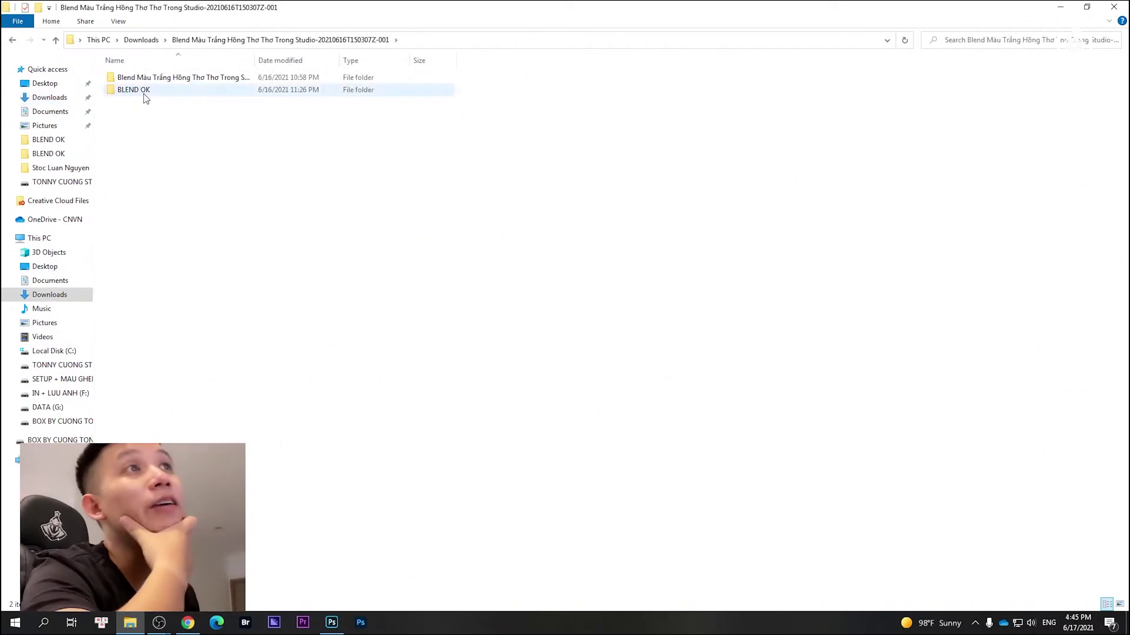
pyautogui.doubleClick(185, 78)
# - Select all twelve CR2 and XMP files and drag them into Photoshop's Camera Raw
pyautogui.hotkey('ctrl', 'a')
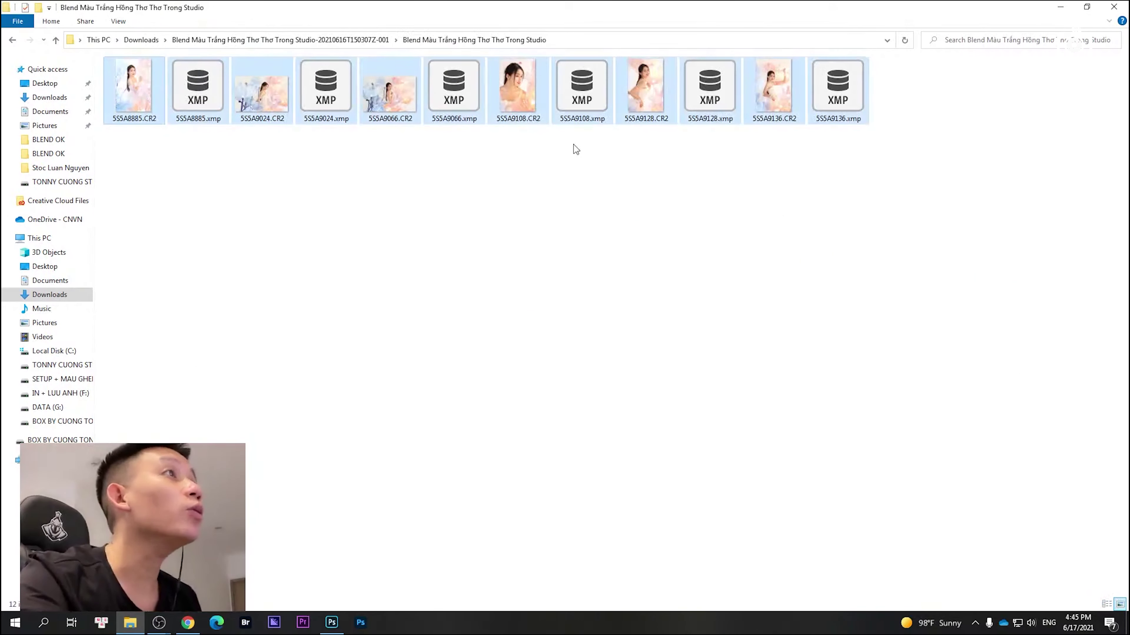
pyautogui.moveTo(538, 79)
pyautogui.mouseDown()
pyautogui.moveTo(534, 47)
pyautogui.moveTo(568, 6)
pyautogui.mouseUp()
pyautogui.hotkey('alt', 'Tab')
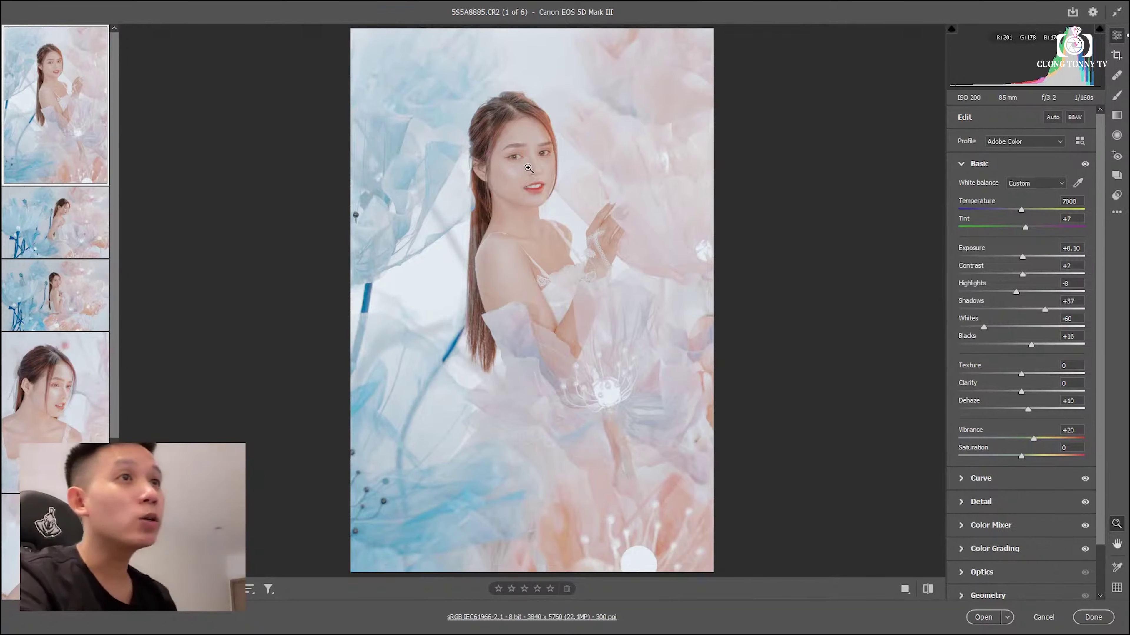
# - Zoom in on the first and fourth graded photos to inspect the face, ear and neck
pyautogui.click(506, 158)
pyautogui.click(587, 211)
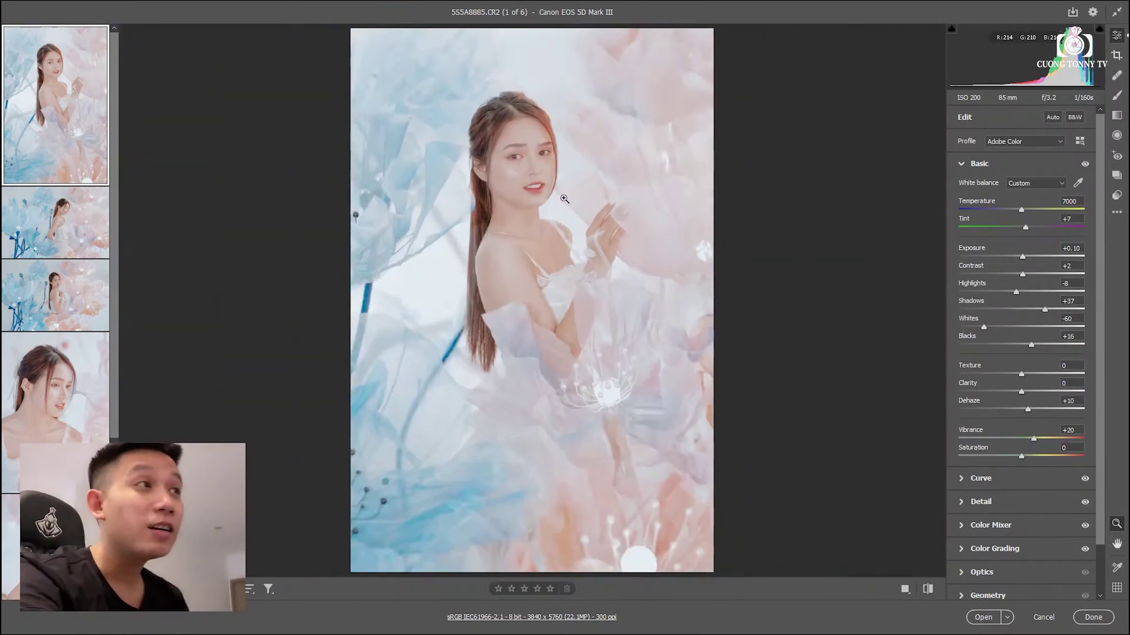
pyautogui.click(40, 408)
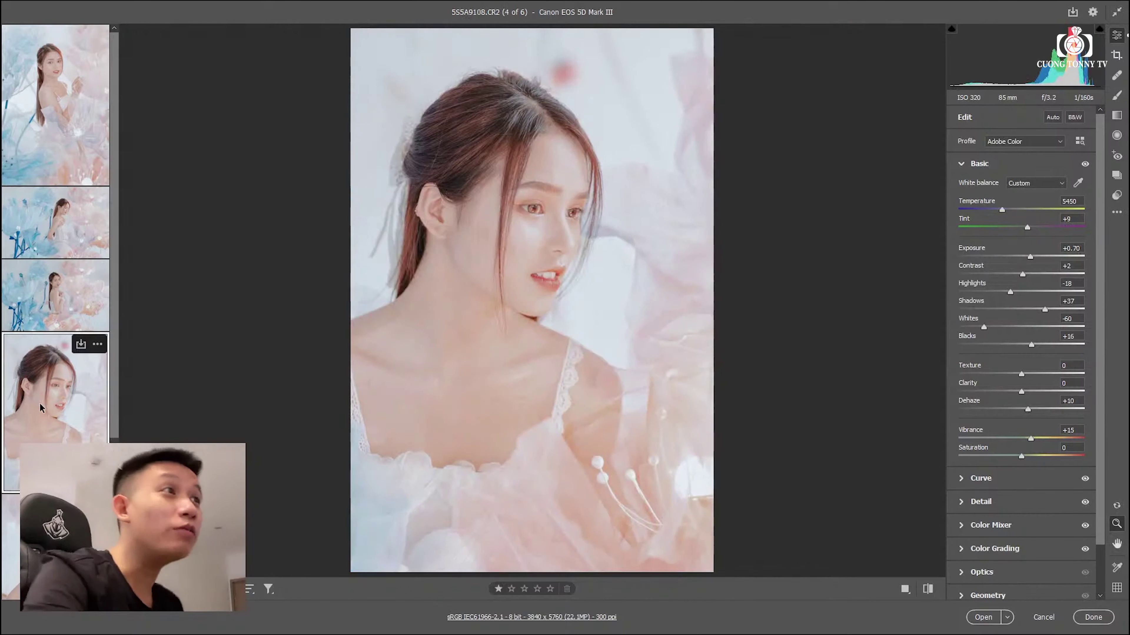
pyautogui.click(456, 216)
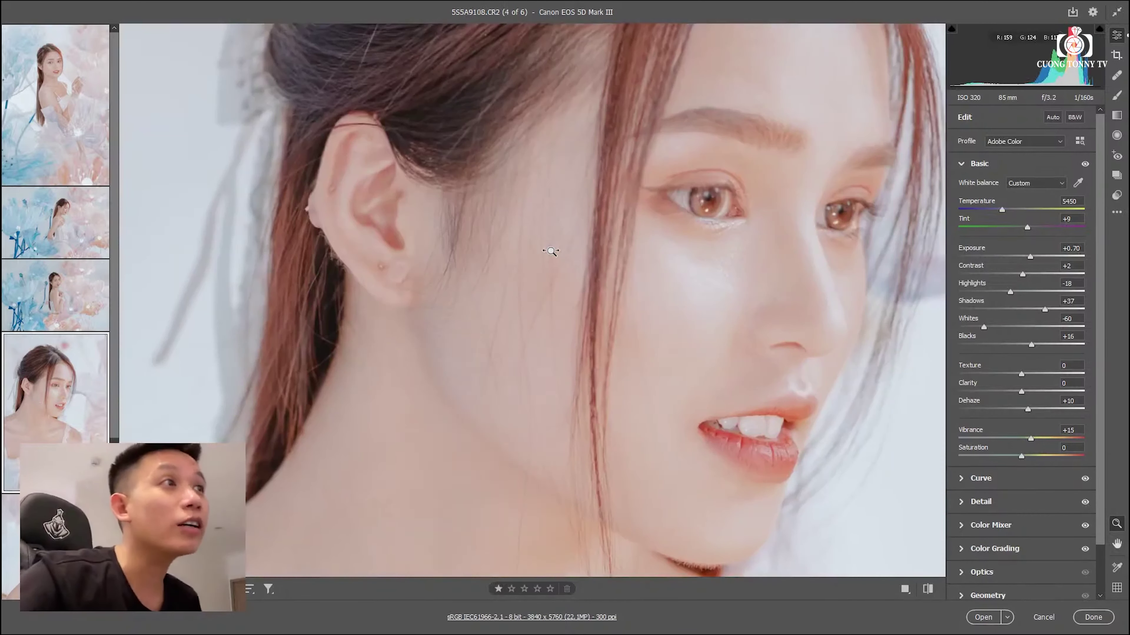
pyautogui.click(596, 251)
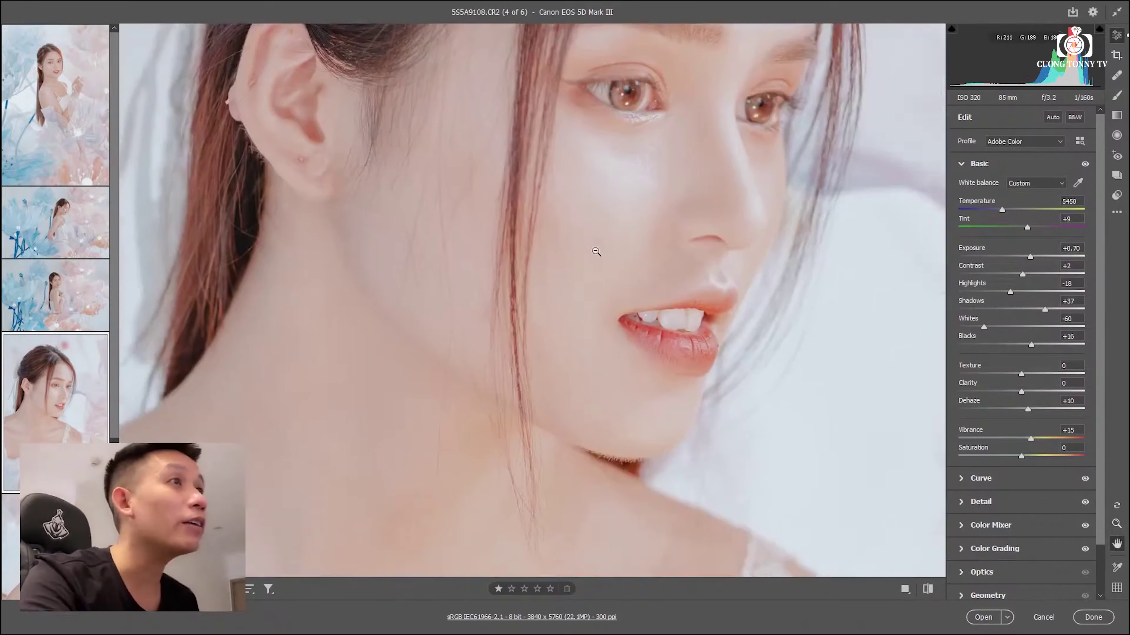
pyautogui.click(596, 249)
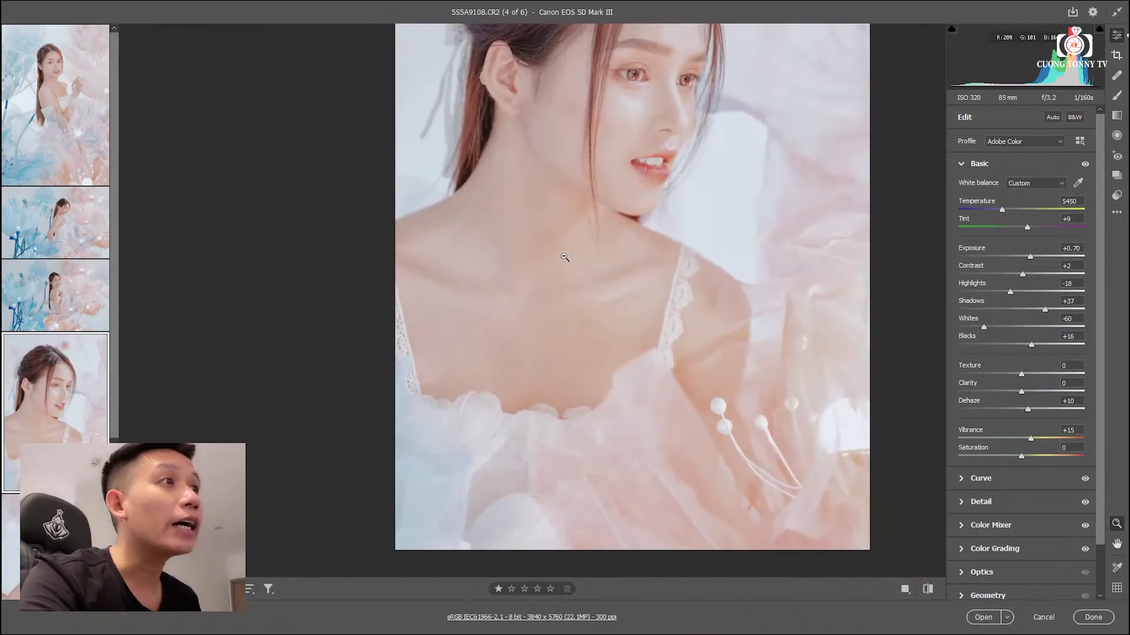
# - Step to the fifth photo, then bring up the second photo, 5S5A9024
pyautogui.press('Down')
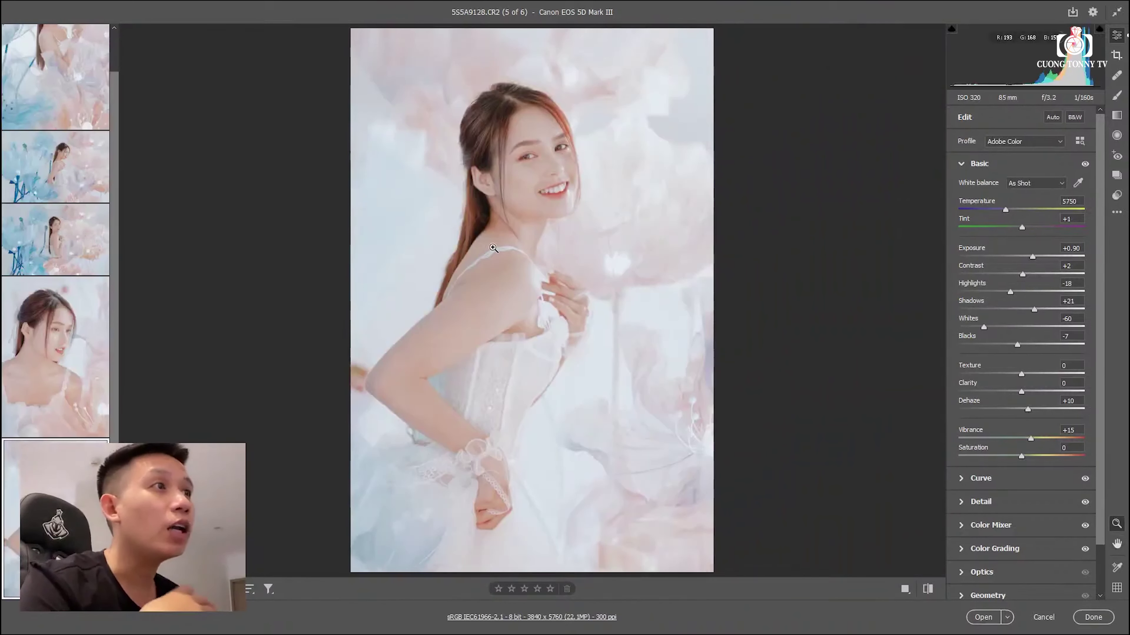
pyautogui.scroll(2, 45, 236)
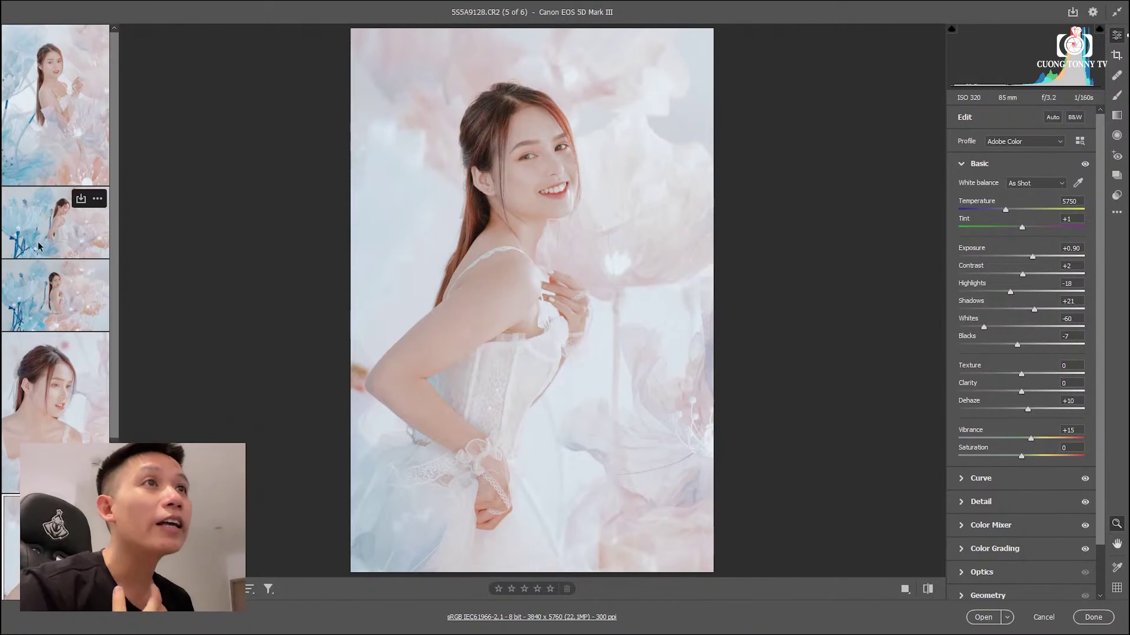
pyautogui.click(63, 235)
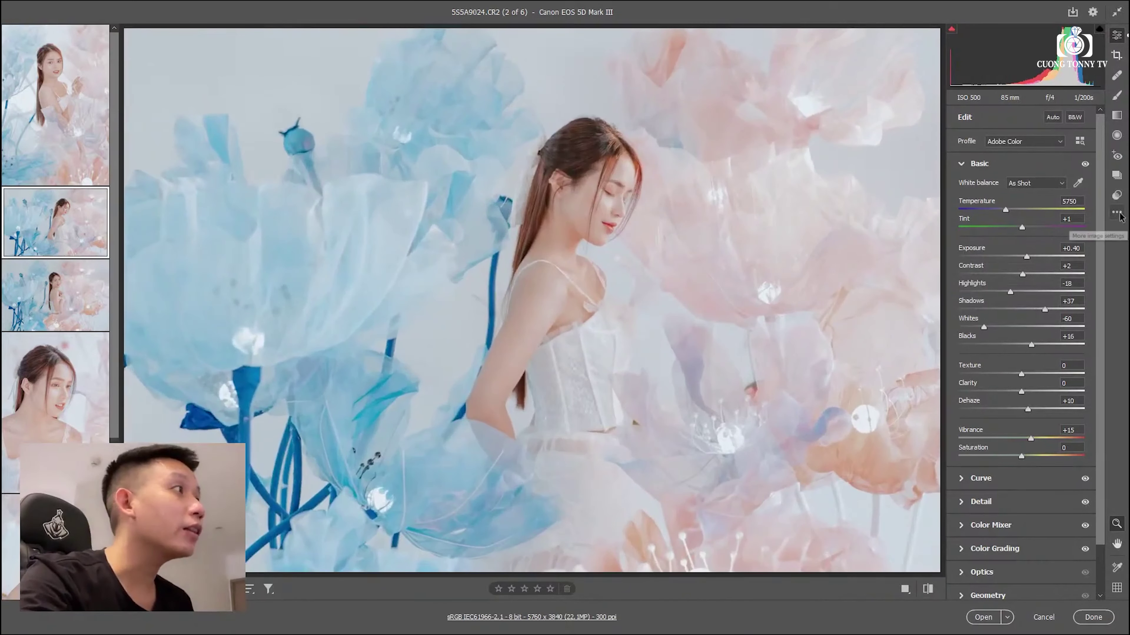
# - Reset 5S5A9024's adjustments to default and zoom in on the woman to inspect the result
pyautogui.click(1118, 213)
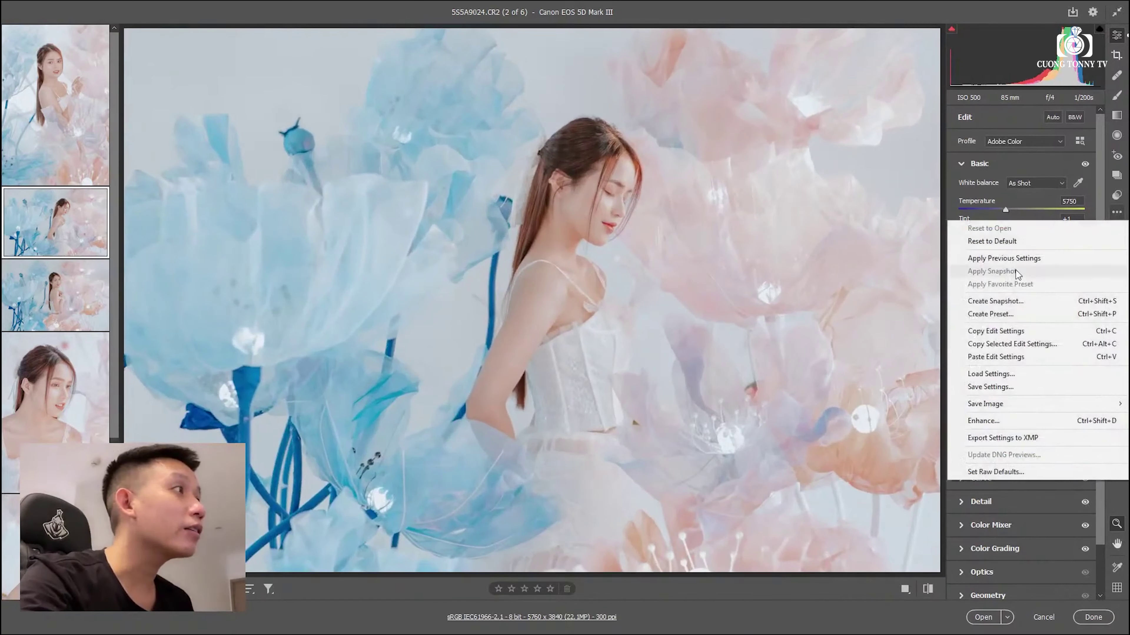
pyautogui.click(992, 242)
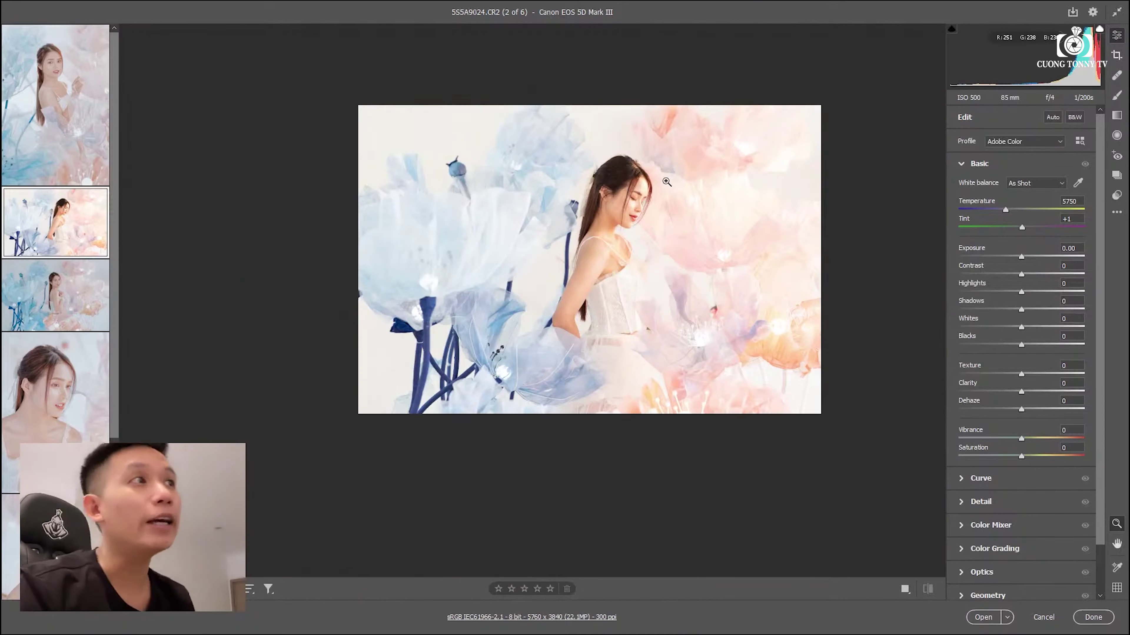
pyautogui.click(645, 253)
pyautogui.click(647, 253)
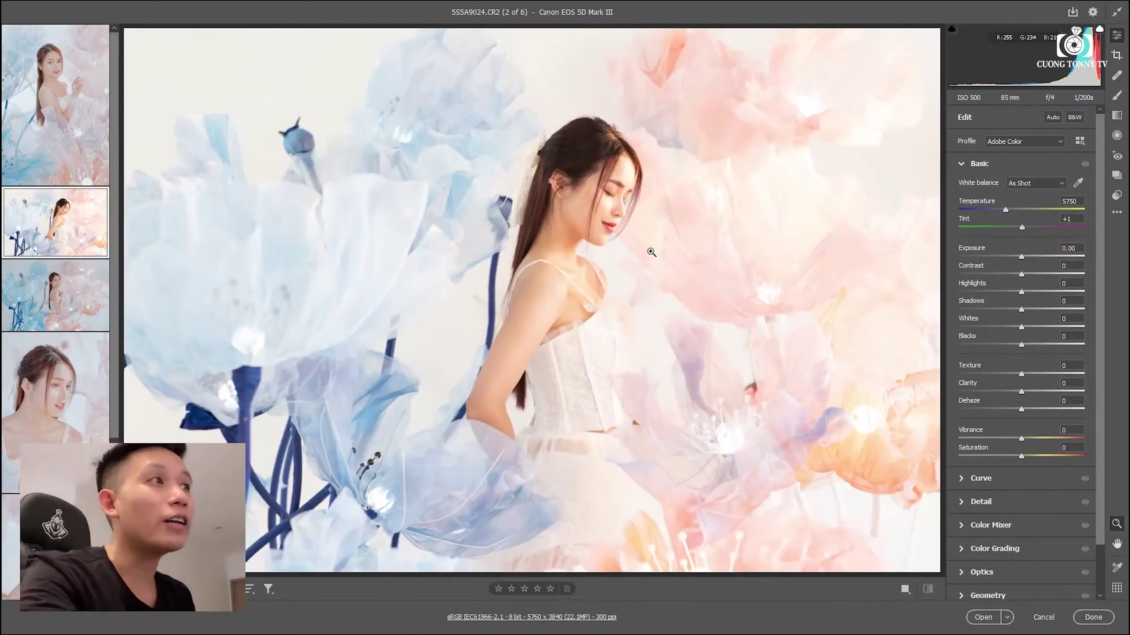
pyautogui.click(619, 214)
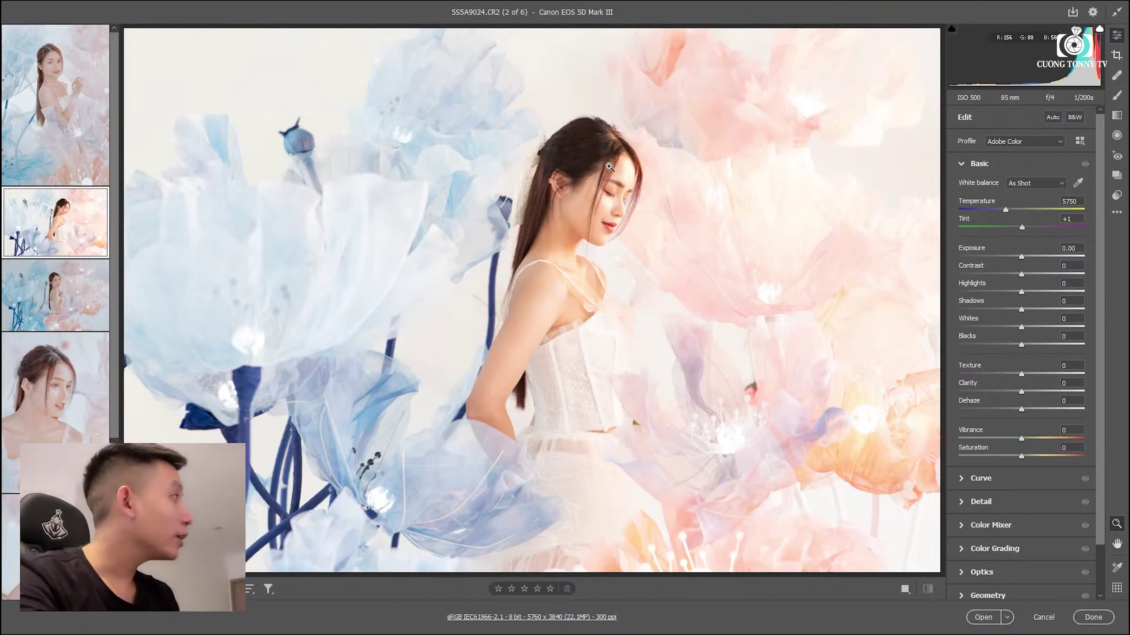
pyautogui.scroll(2, 612, 190)
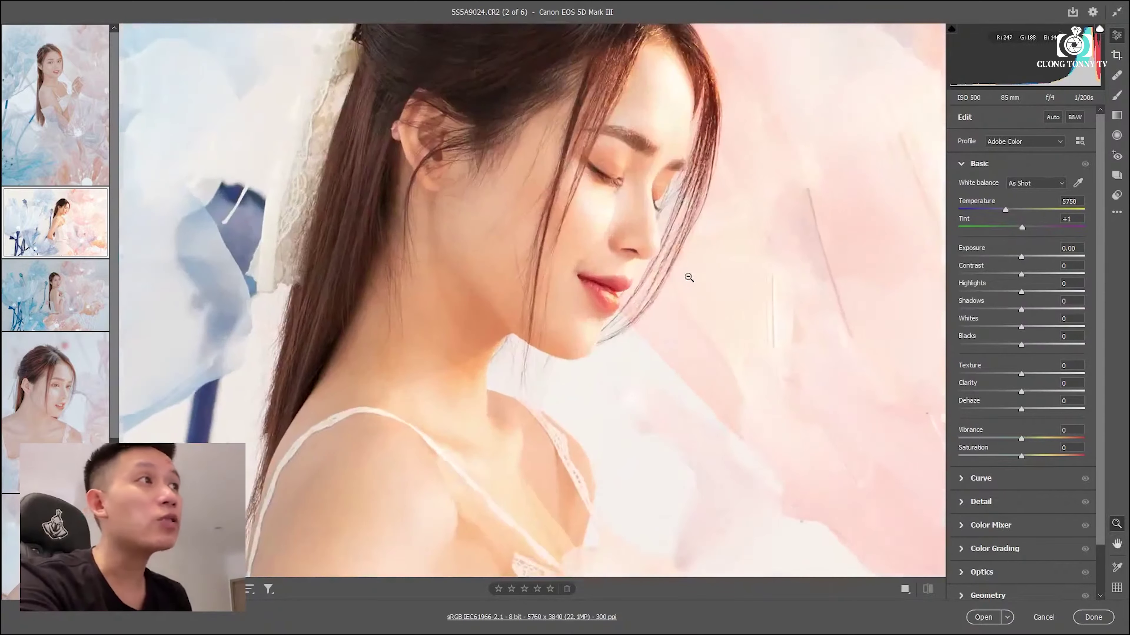
pyautogui.scroll(2, 681, 277)
pyautogui.scroll(2, 661, 197)
pyautogui.click(619, 215)
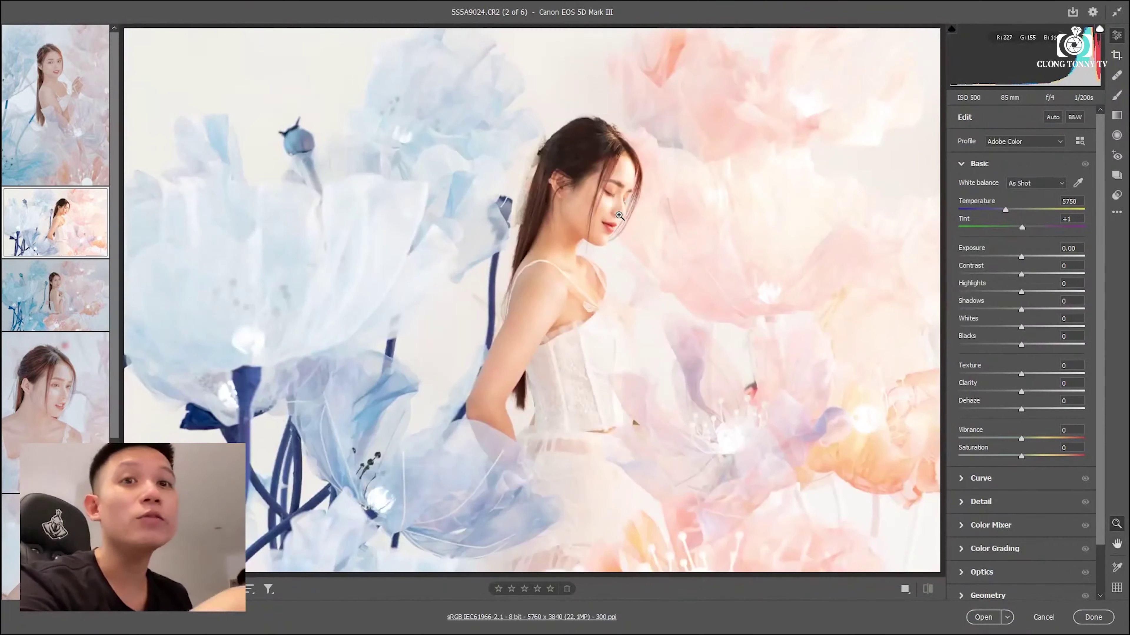
# - Show the second photo Before/After side by side, zoomed in on the woman's face
pyautogui.press('q')
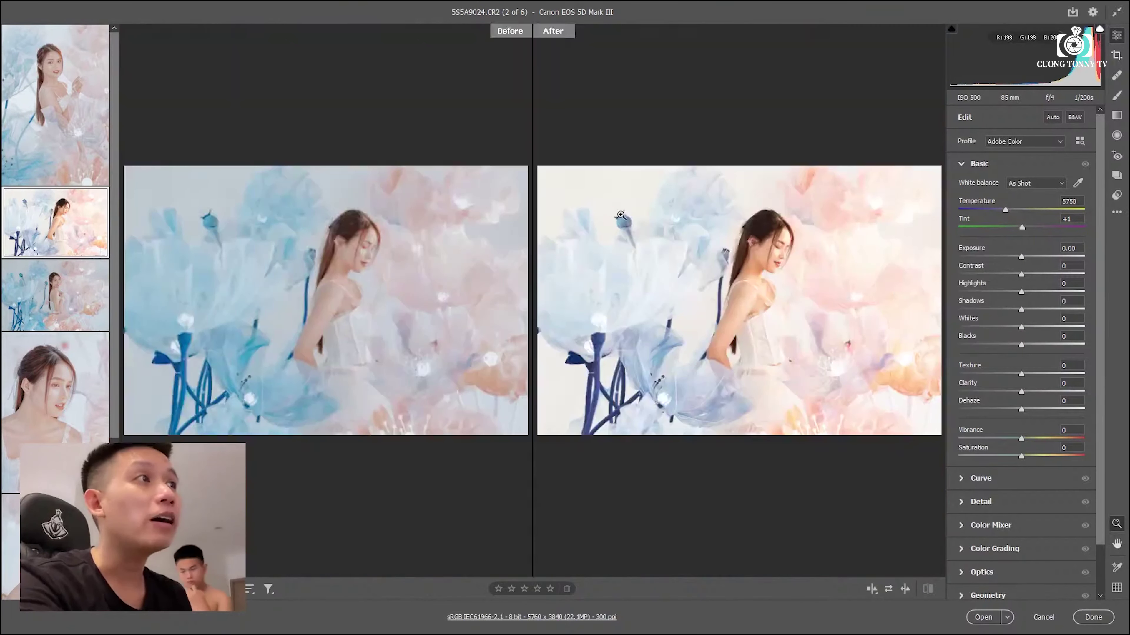
pyautogui.click(649, 224)
pyautogui.scroll(-1, 767, 278)
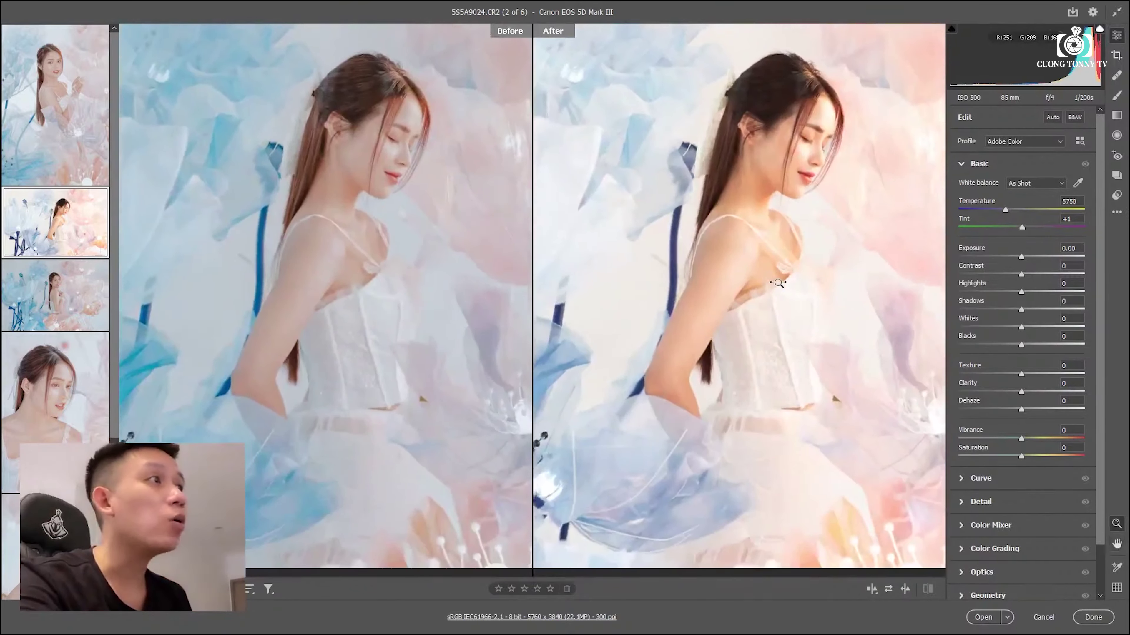
pyautogui.scroll(-1, 767, 269)
pyautogui.scroll(-2, 766, 260)
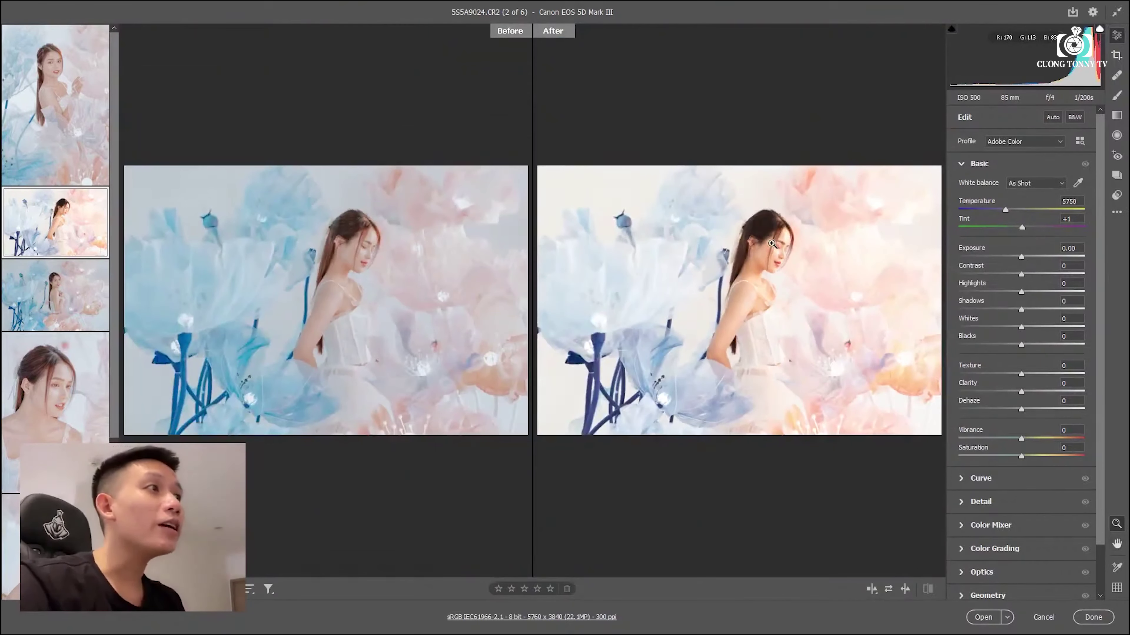
pyautogui.scroll(2, 771, 244)
pyautogui.scroll(-2, 810, 289)
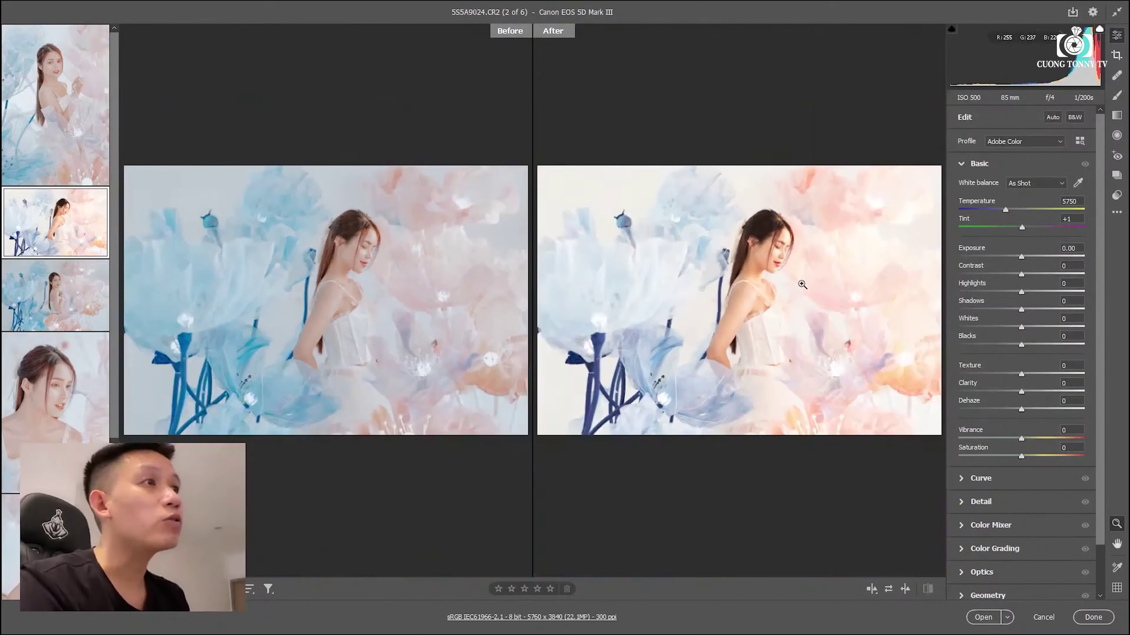
pyautogui.click(800, 283)
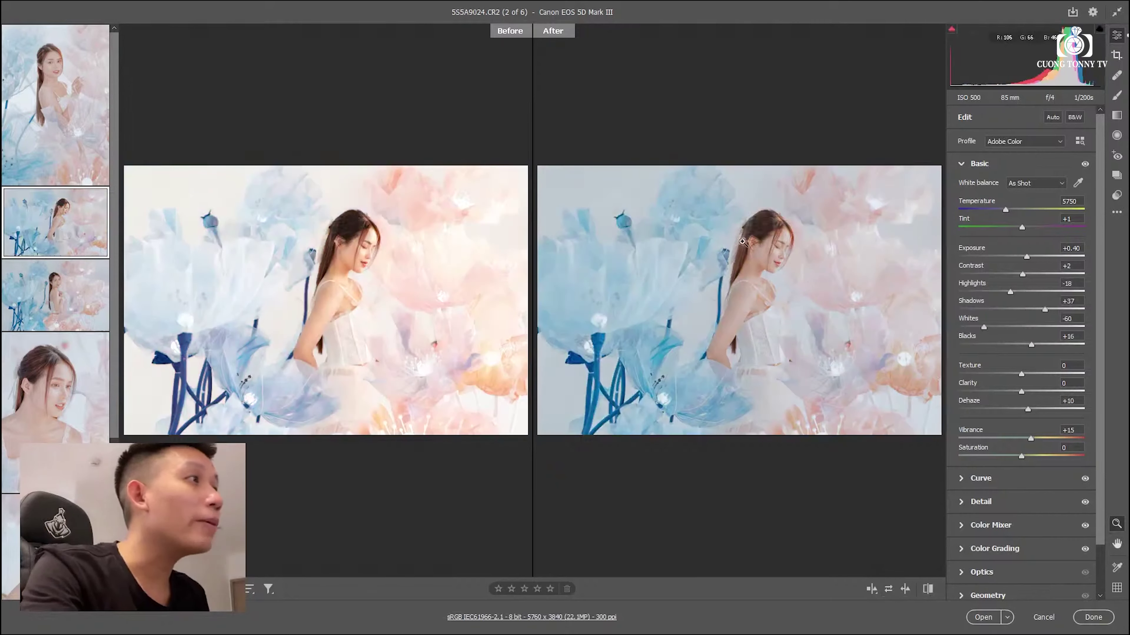
# - Pan to the woman, return to single view, and bring up the first photo, 5S5A8885
pyautogui.click(750, 313)
pyautogui.moveTo(751, 312); pyautogui.dragTo(743, 280)
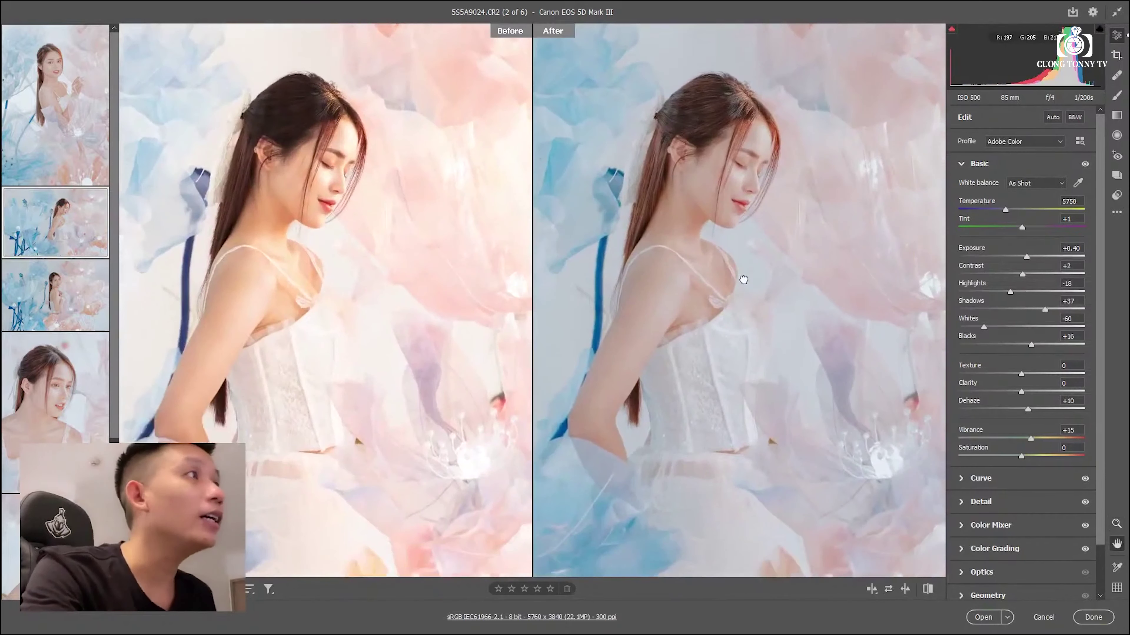
pyautogui.press('q')
pyautogui.press('q')
pyautogui.press('q')
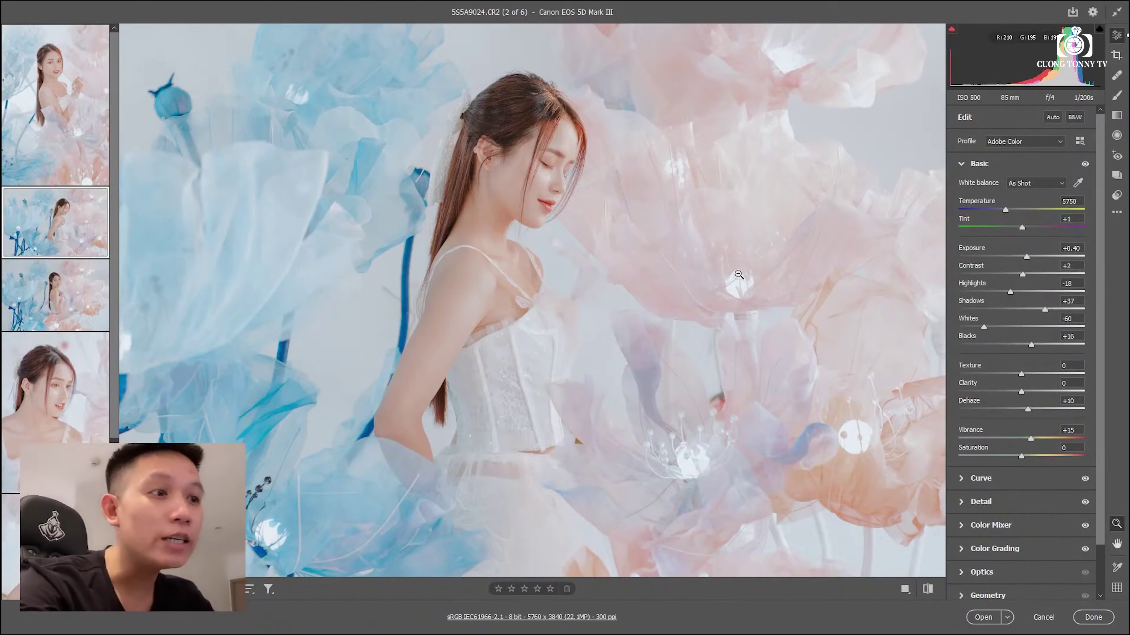
pyautogui.keyDown('alt'); pyautogui.click(631, 252); pyautogui.keyUp('alt')
pyautogui.click(55, 105)
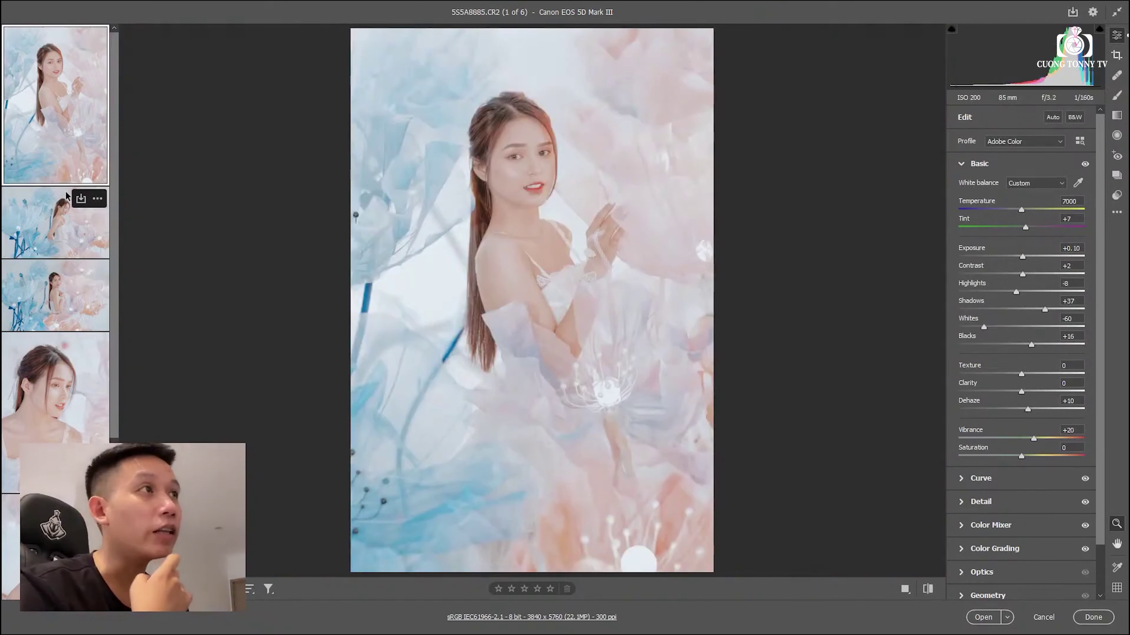
# - Flip through the second and fourth photos and return to the first photo, 5S5A8885
pyautogui.click(51, 227)
pyautogui.click(100, 358)
pyautogui.click(106, 159)
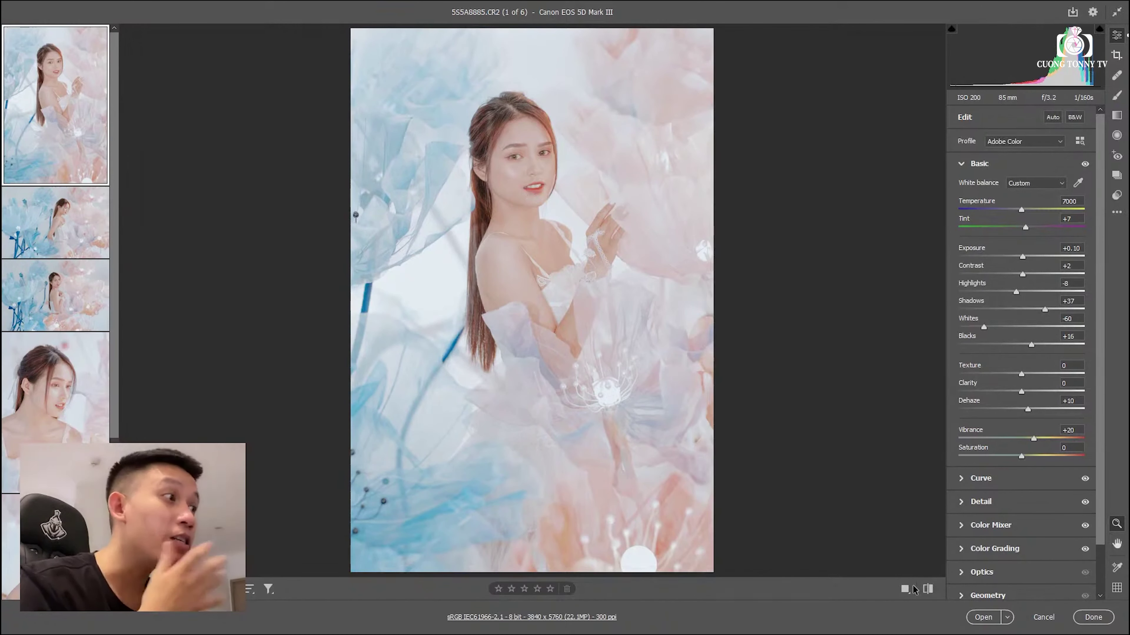
# - Reset the first photo's Basic adjustments to default and zoom in on the face to check it
pyautogui.click(1117, 213)
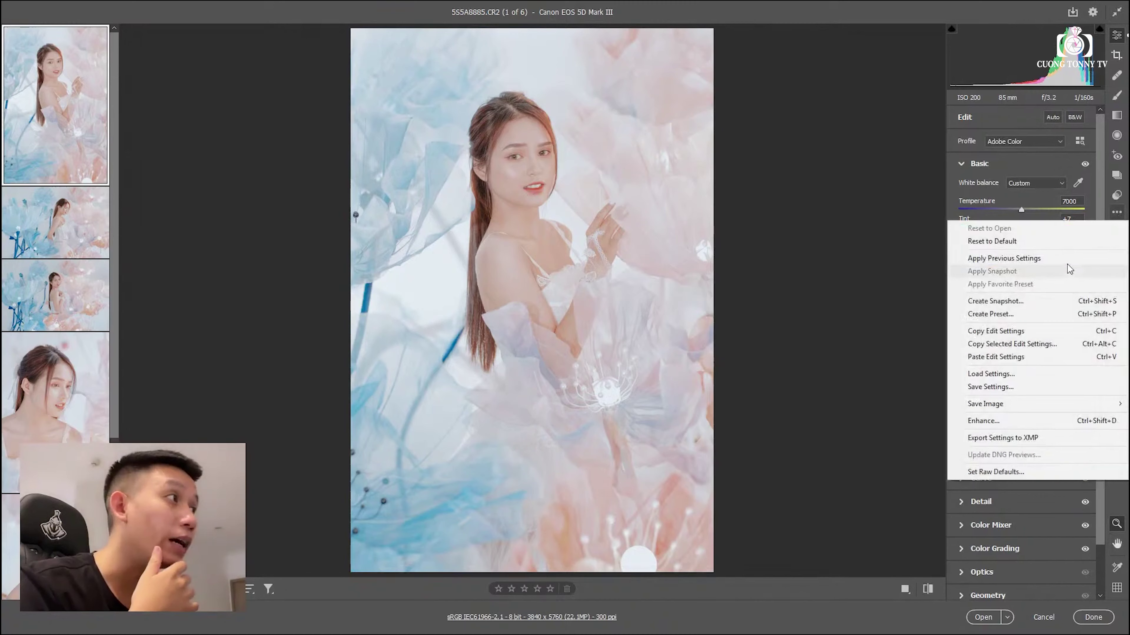
pyautogui.click(997, 239)
pyautogui.click(600, 152)
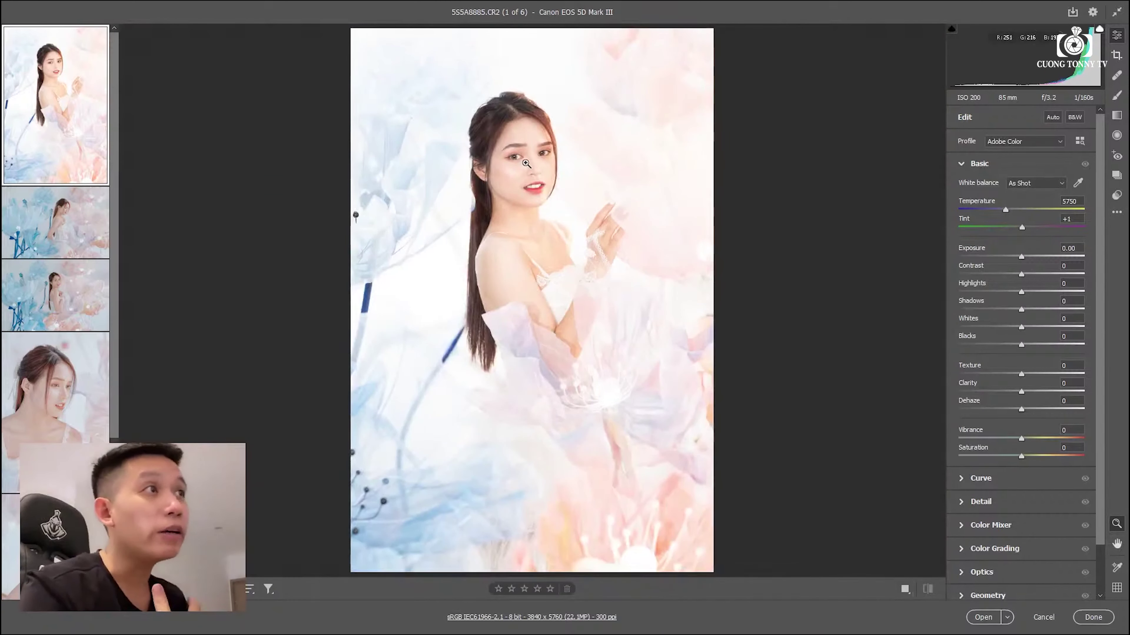
pyautogui.click(548, 168)
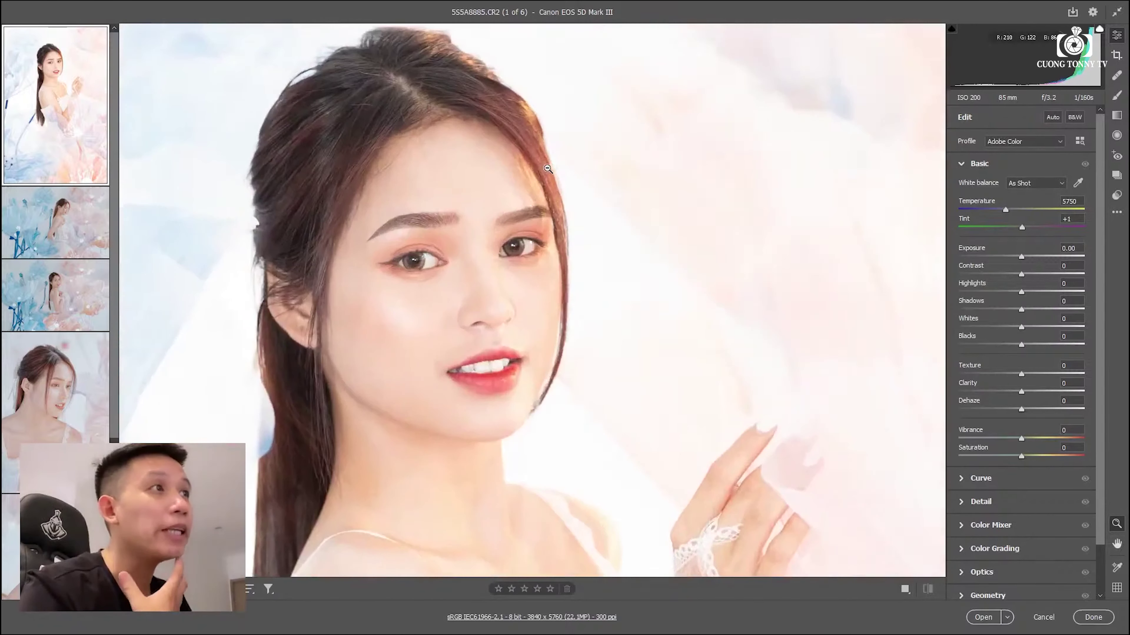
pyautogui.click(467, 216)
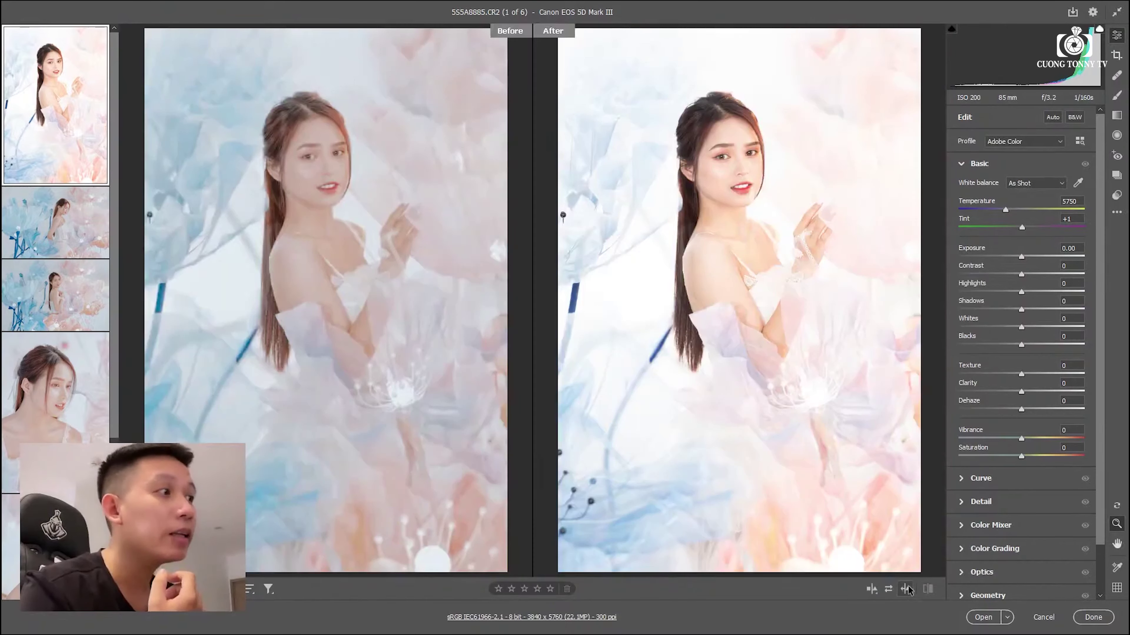
# - Compare the first photo before and after, test a cooler Temperature, then restore it to 7000
pyautogui.click(906, 591)
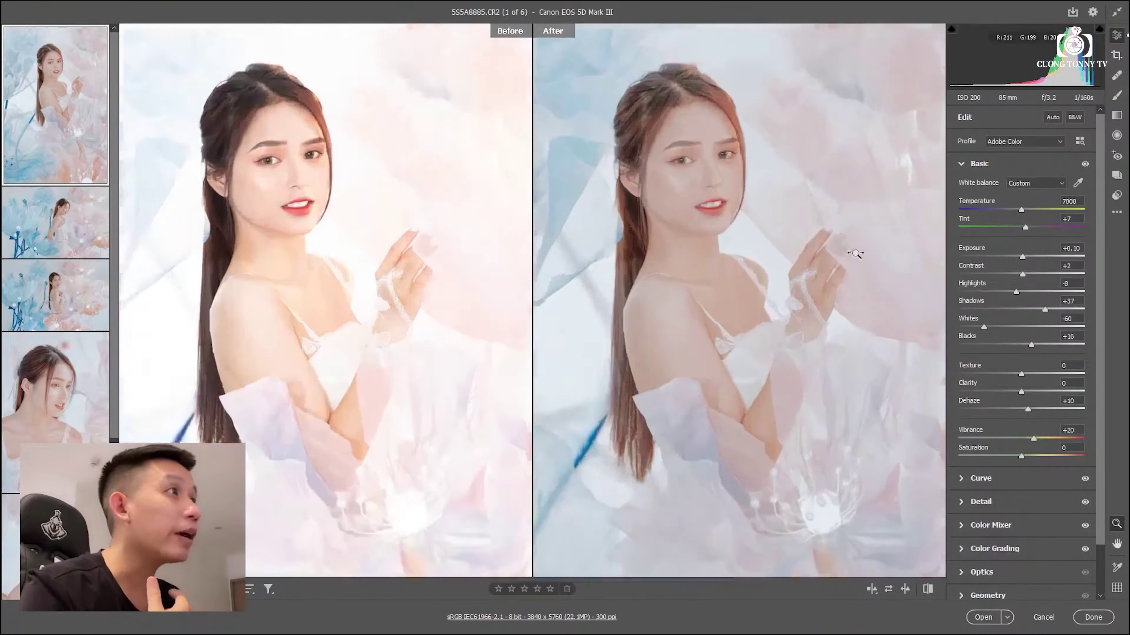
pyautogui.click(853, 252)
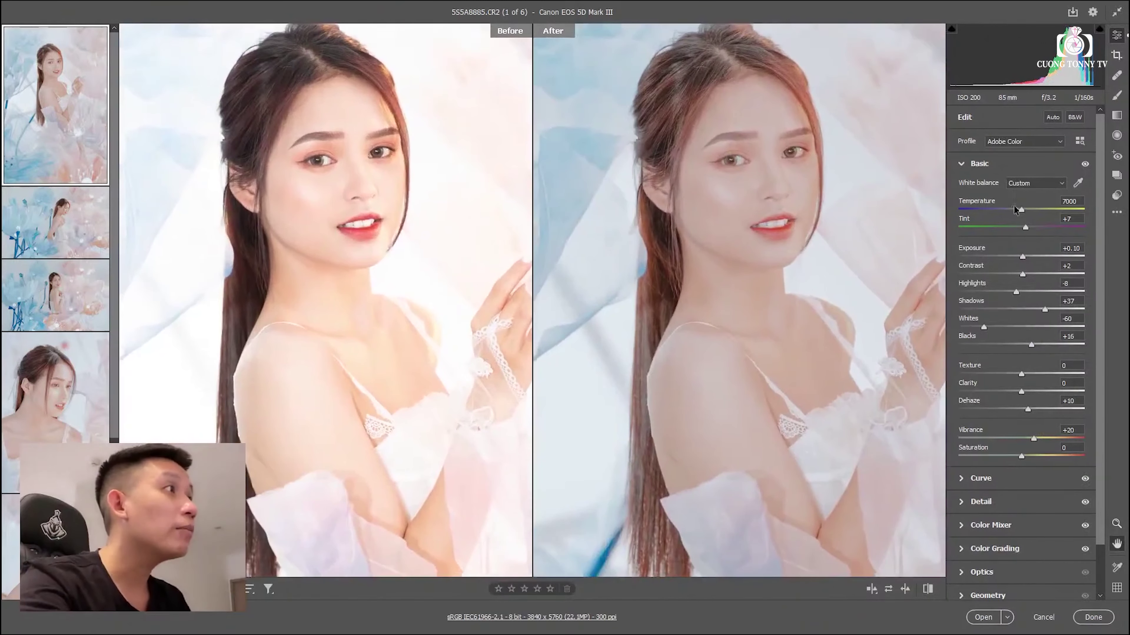
pyautogui.moveTo(1021, 210); pyautogui.dragTo(994, 207)
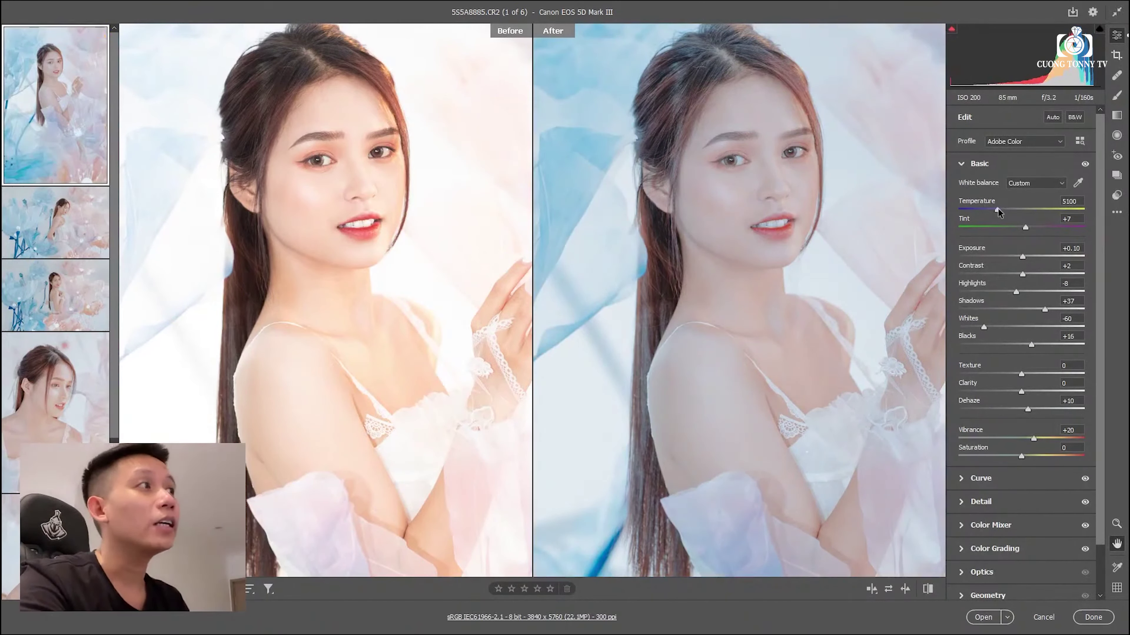
pyautogui.doubleClick(999, 209)
pyautogui.click(707, 182)
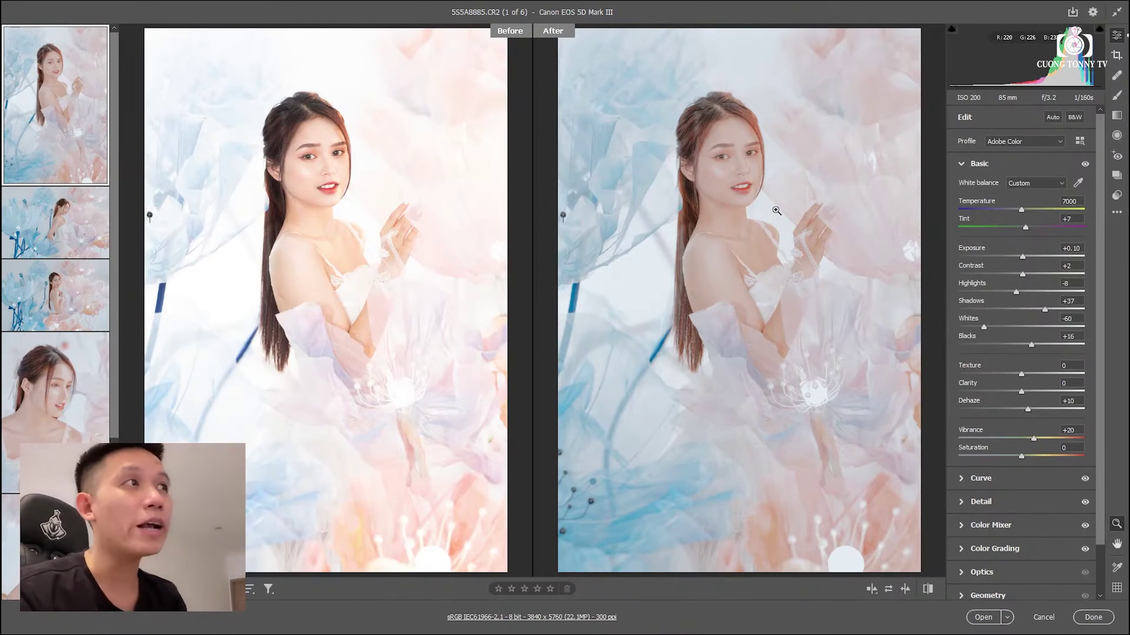
pyautogui.click(754, 209)
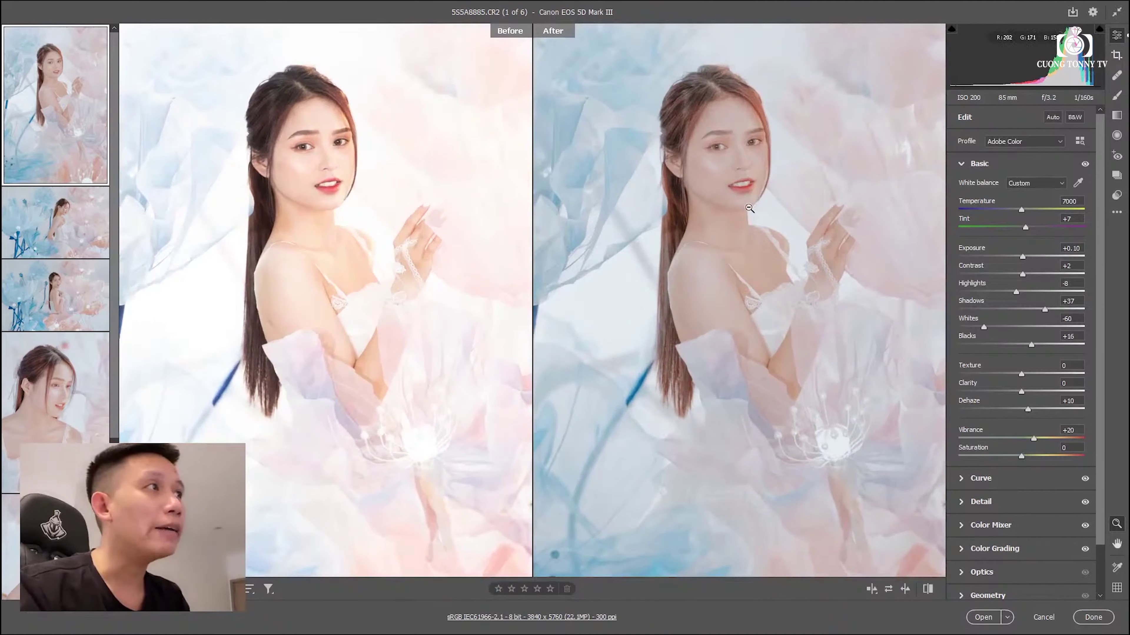
pyautogui.click(749, 208)
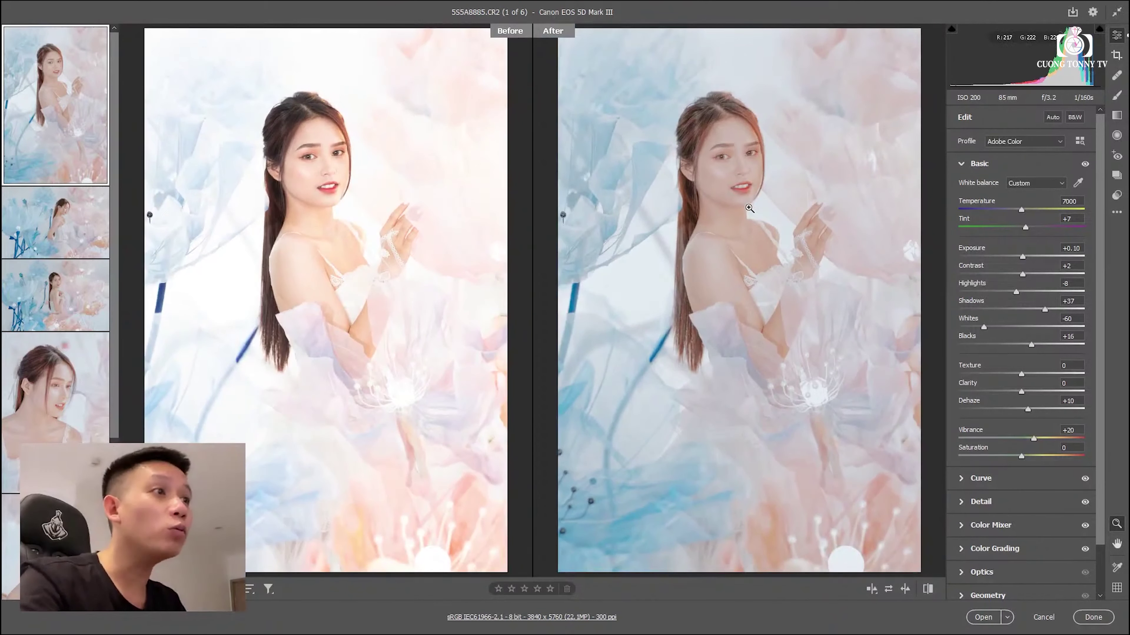
pyautogui.press('q')
pyautogui.press('q')
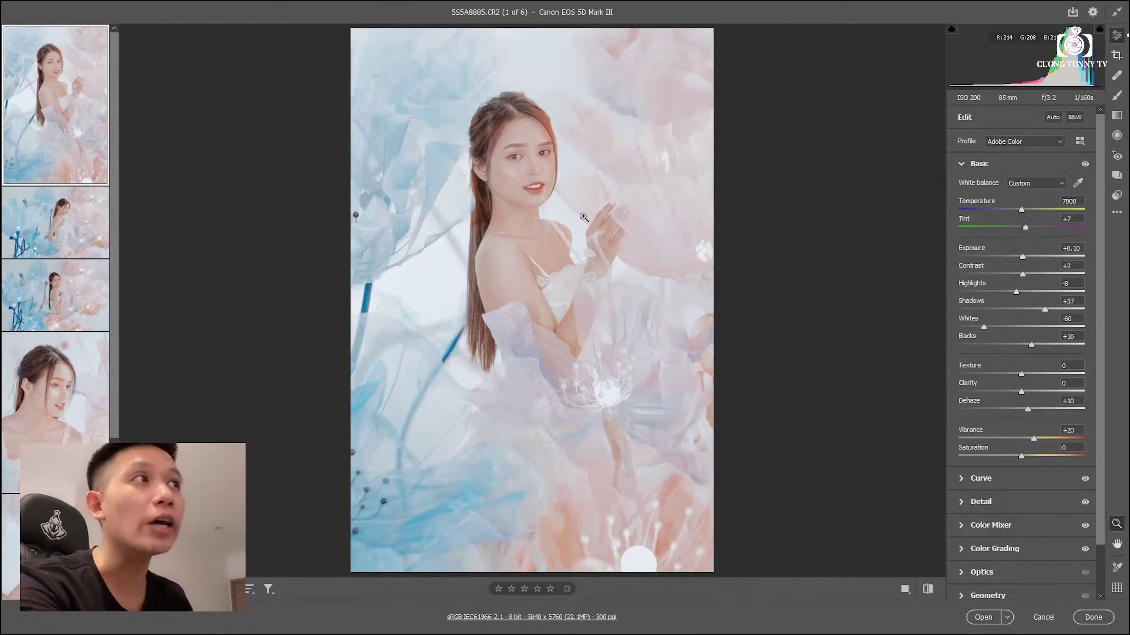
# - Glance at the original look, then set the first portrait's Shadows to +9 and Blacks to -8
pyautogui.press('\\')
pyautogui.press('\\')
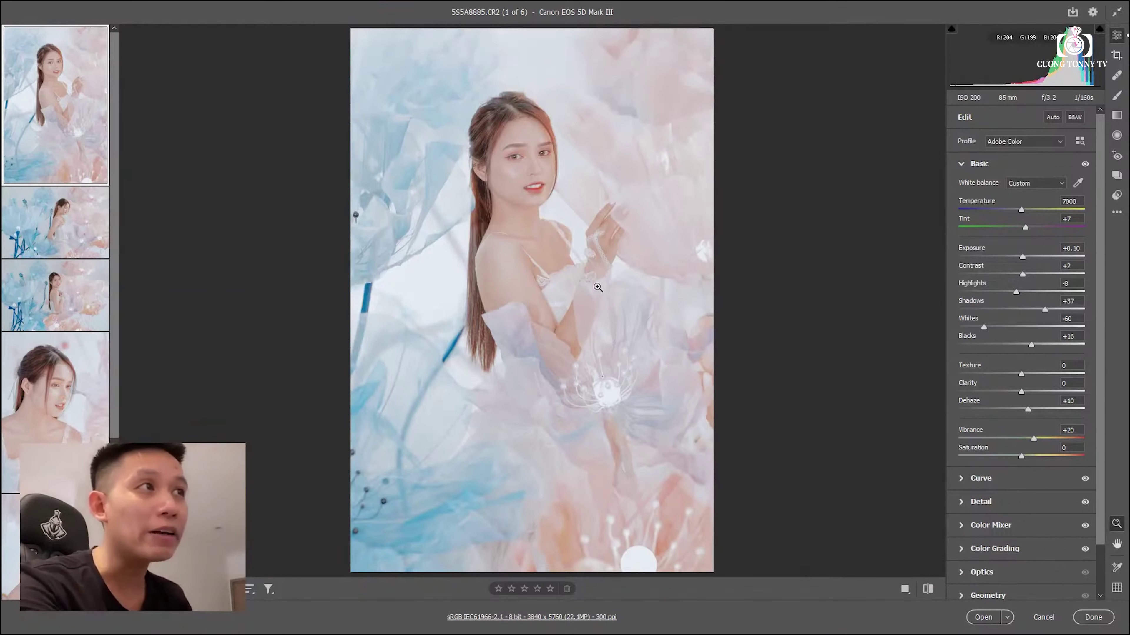
pyautogui.scroll(2, 597, 287)
pyautogui.scroll(2, 597, 287)
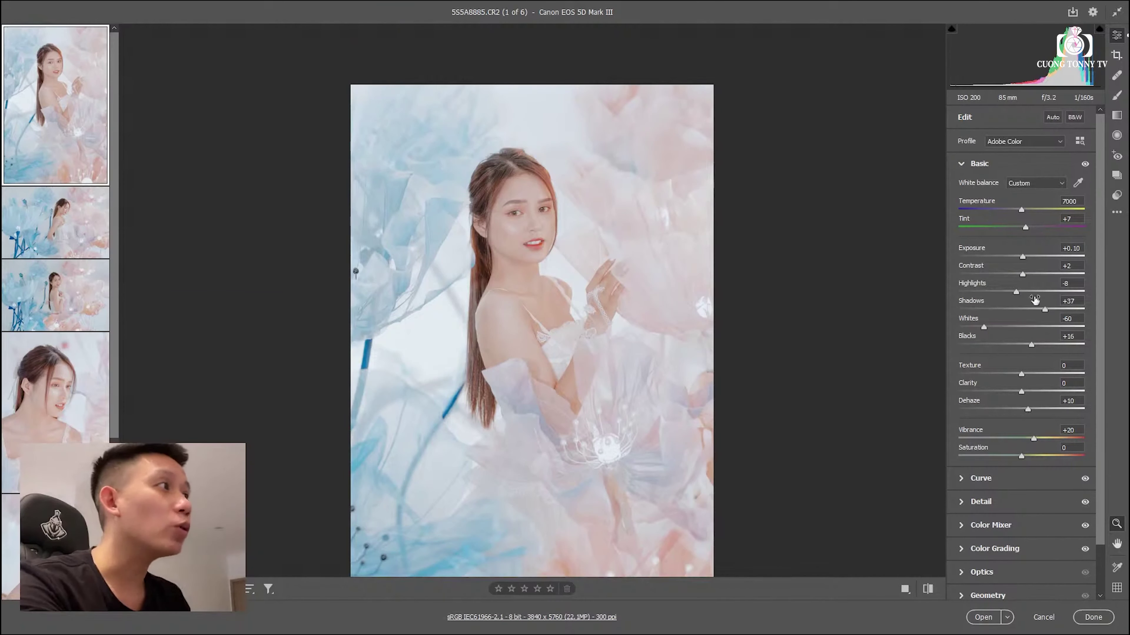
pyautogui.moveTo(1045, 309); pyautogui.dragTo(1027, 309)
pyautogui.moveTo(1031, 345); pyautogui.dragTo(1016, 345)
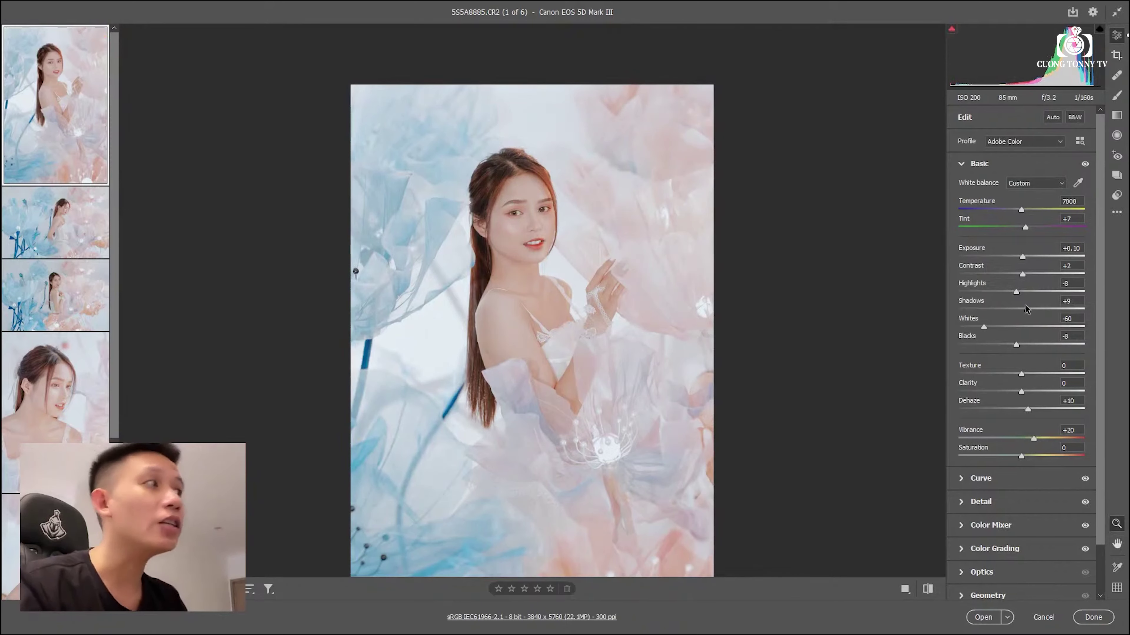
# - Zoom in to check the result, then move on to the second photo
pyautogui.hotkey('ctrl', '+')
pyautogui.keyDown('alt'); pyautogui.click(573, 226); pyautogui.keyUp('alt')
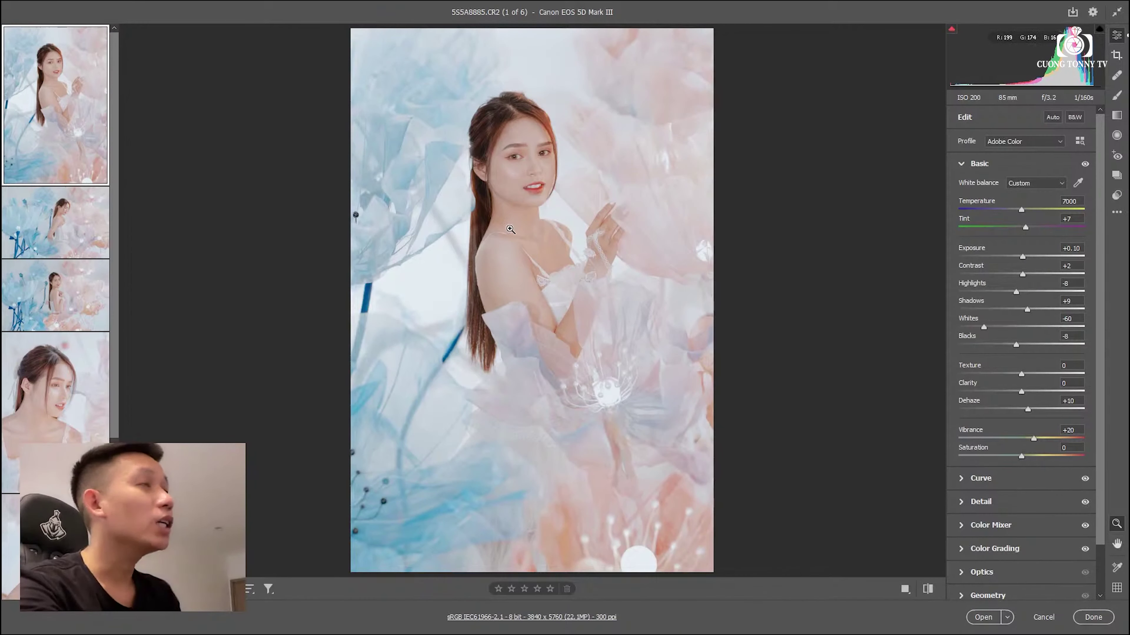
pyautogui.press('Right')
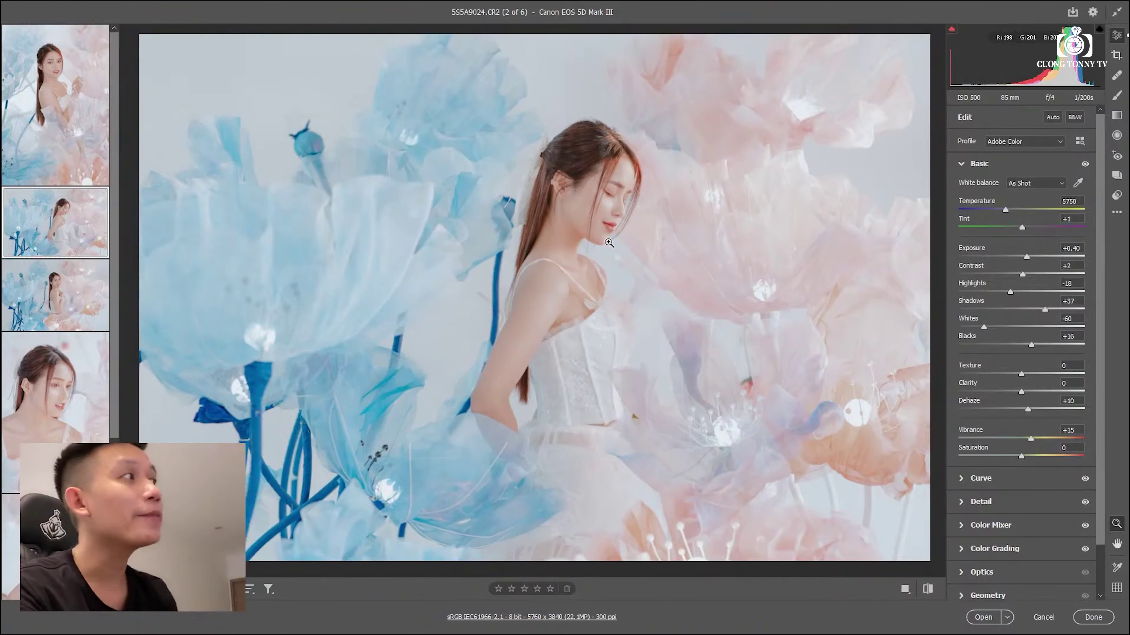
# - Zoom in on the second and third photos, then bring up the fourth portrait, 5S5A9108
pyautogui.scroll(-1, 605, 249)
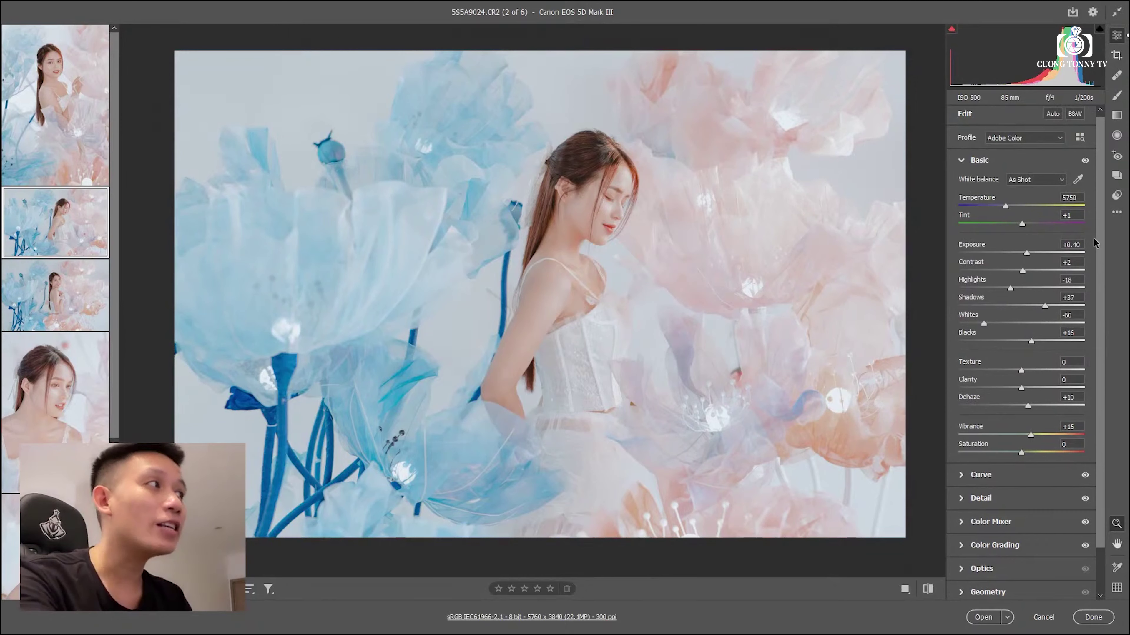
pyautogui.scroll(-2, 1100, 287)
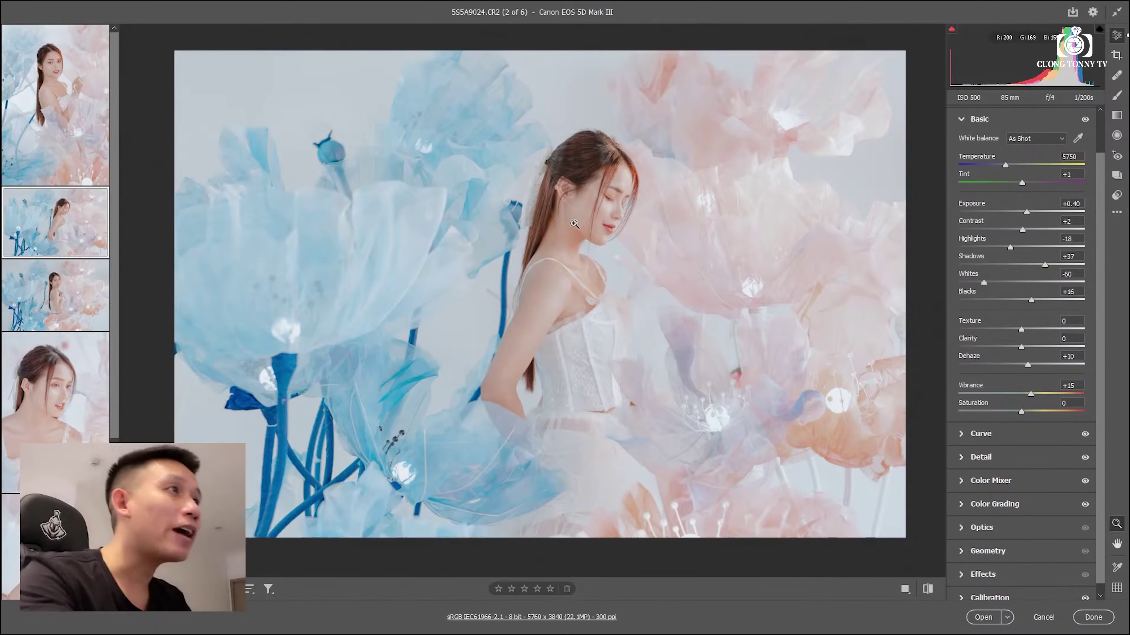
pyautogui.click(587, 235)
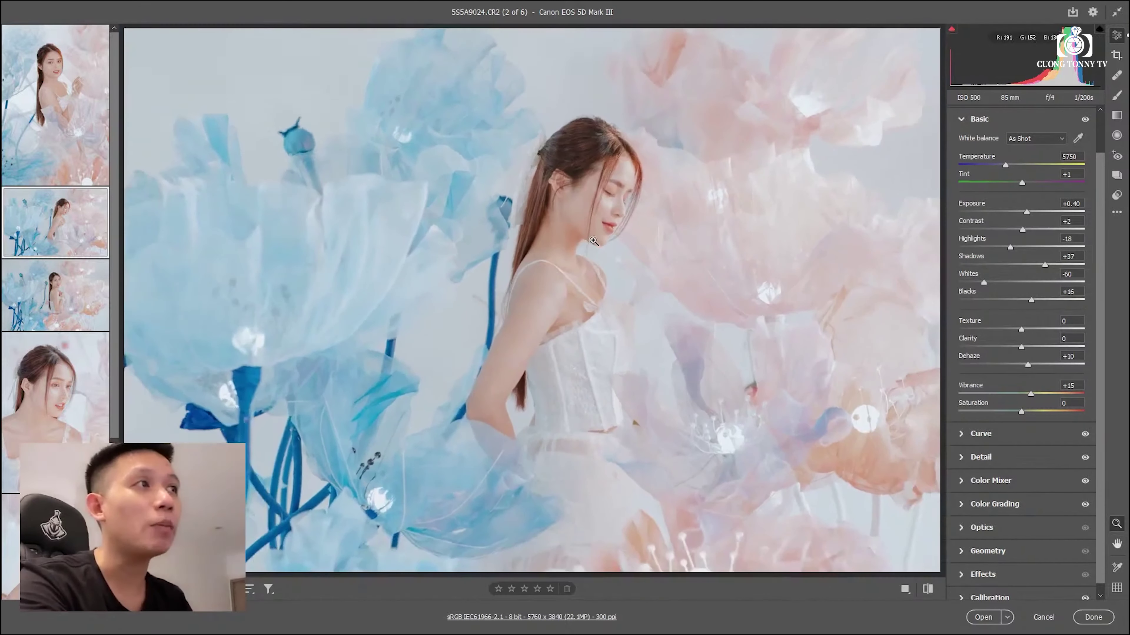
pyautogui.click(67, 274)
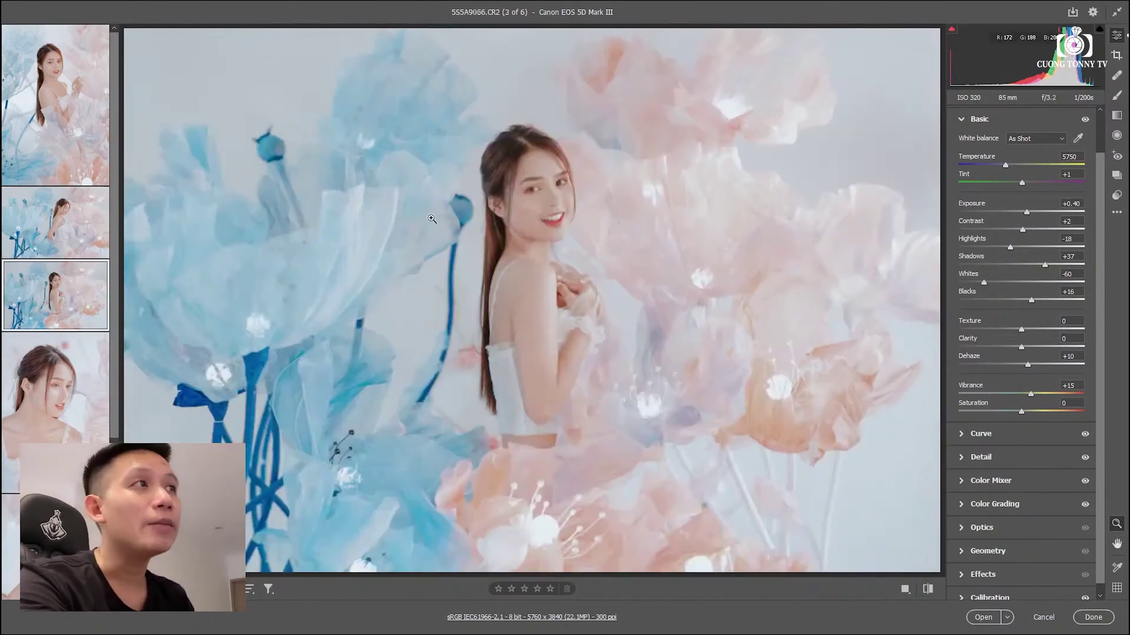
pyautogui.click(628, 251)
pyautogui.keyDown('alt'); pyautogui.click(728, 222); pyautogui.keyUp('alt')
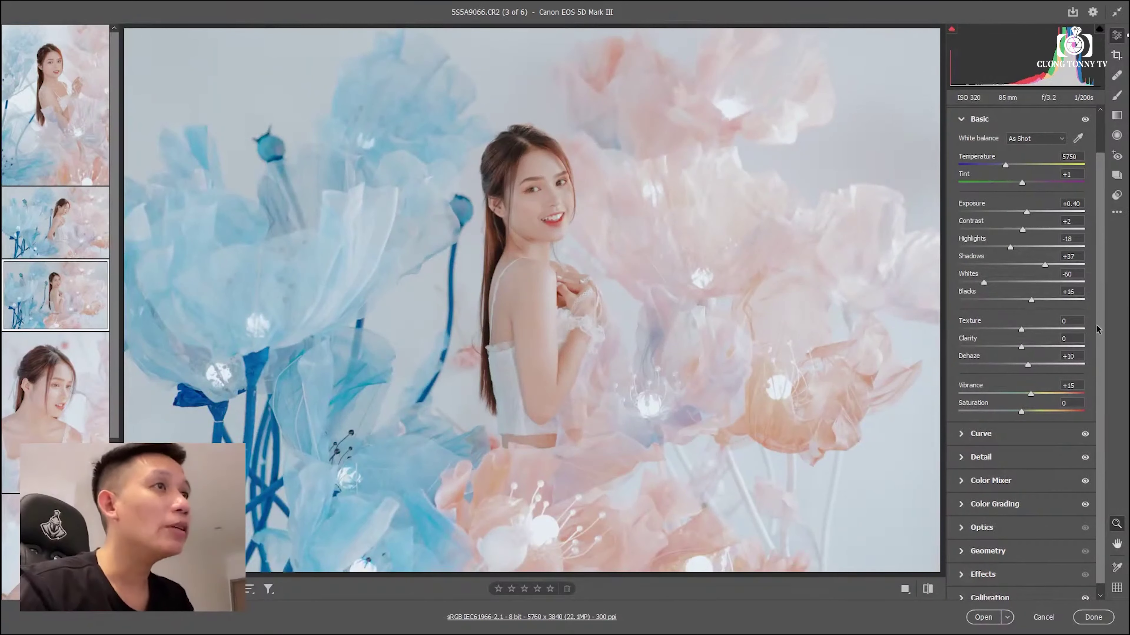
pyautogui.click(89, 346)
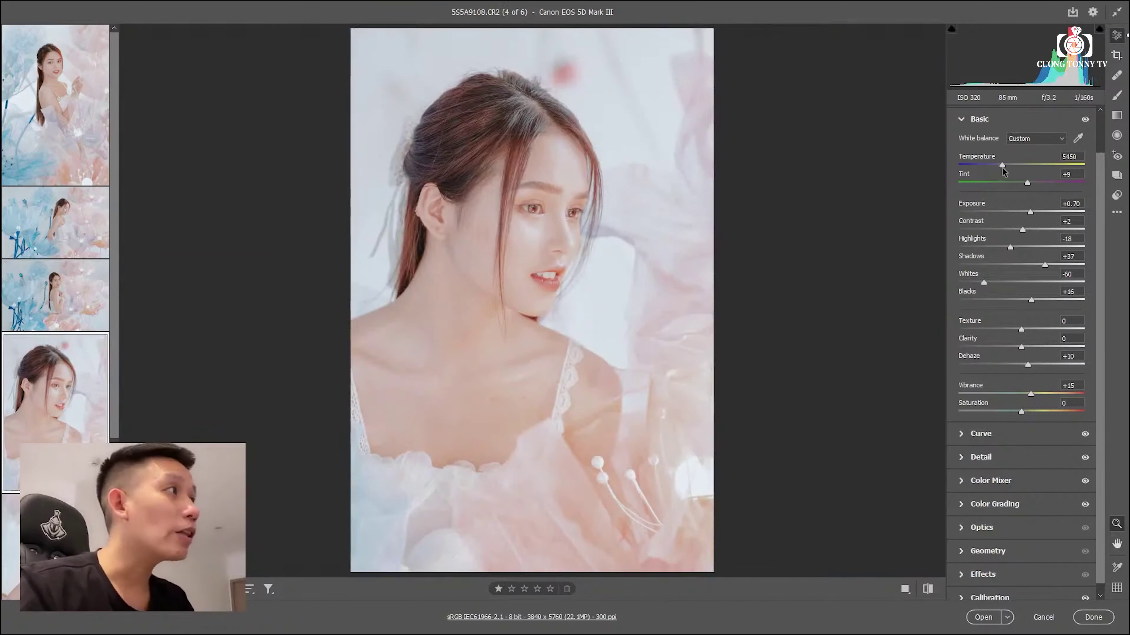
# - Try a warmer Temperature, undo it, and settle on a cooler 5400
pyautogui.moveTo(1003, 169); pyautogui.dragTo(1028, 168)
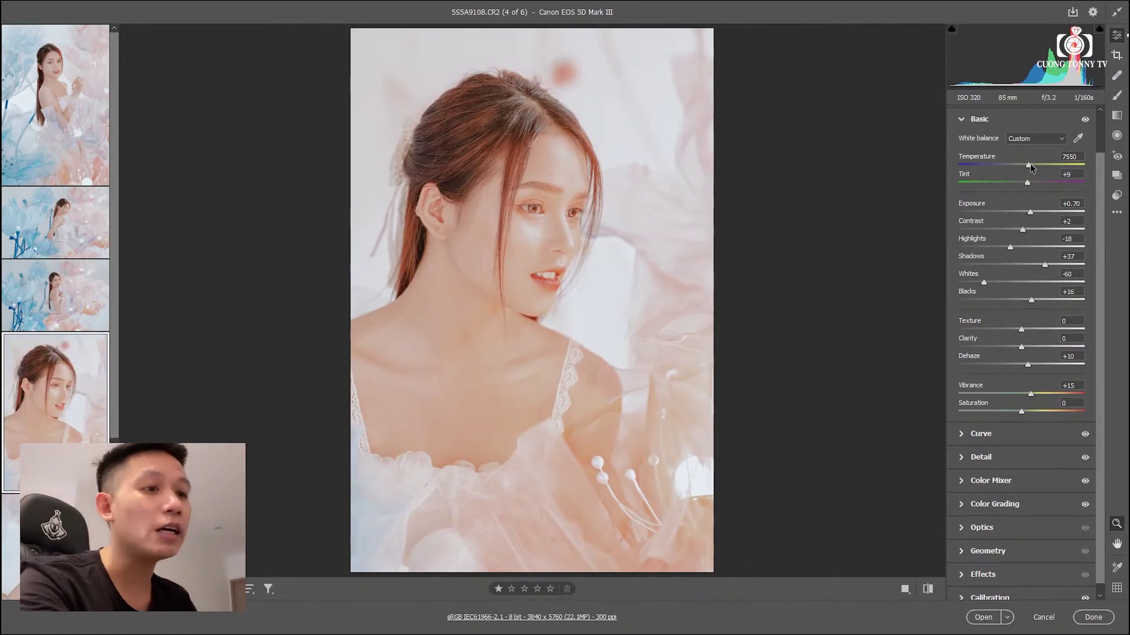
pyautogui.hotkey('ctrl', 'z')
pyautogui.hotkey('ctrl', '-')
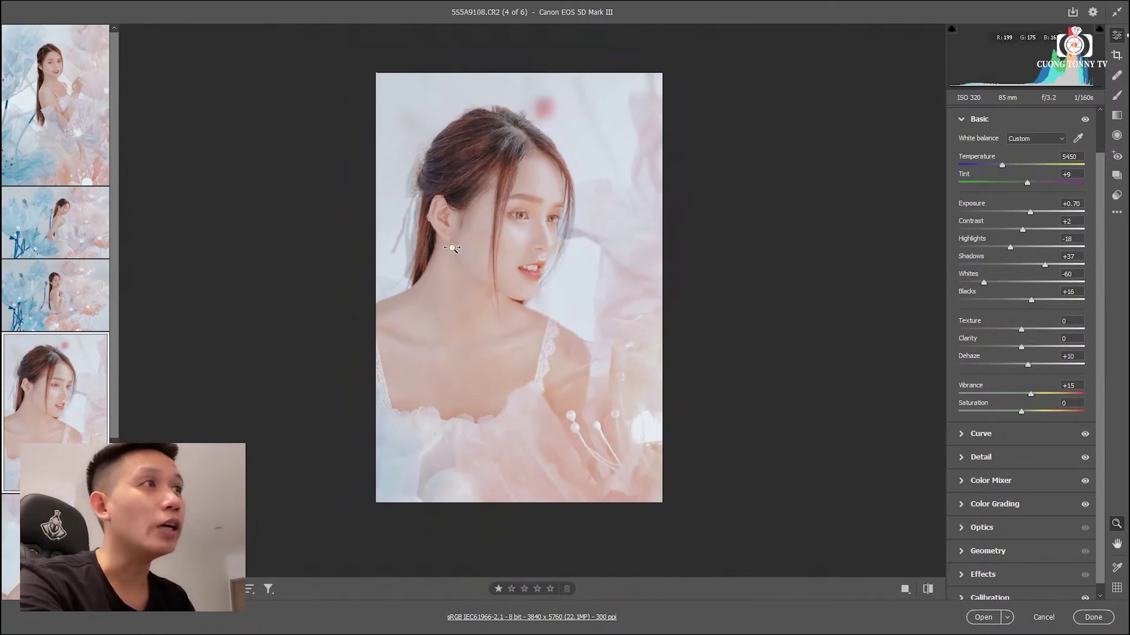
pyautogui.hotkey('ctrl', '0')
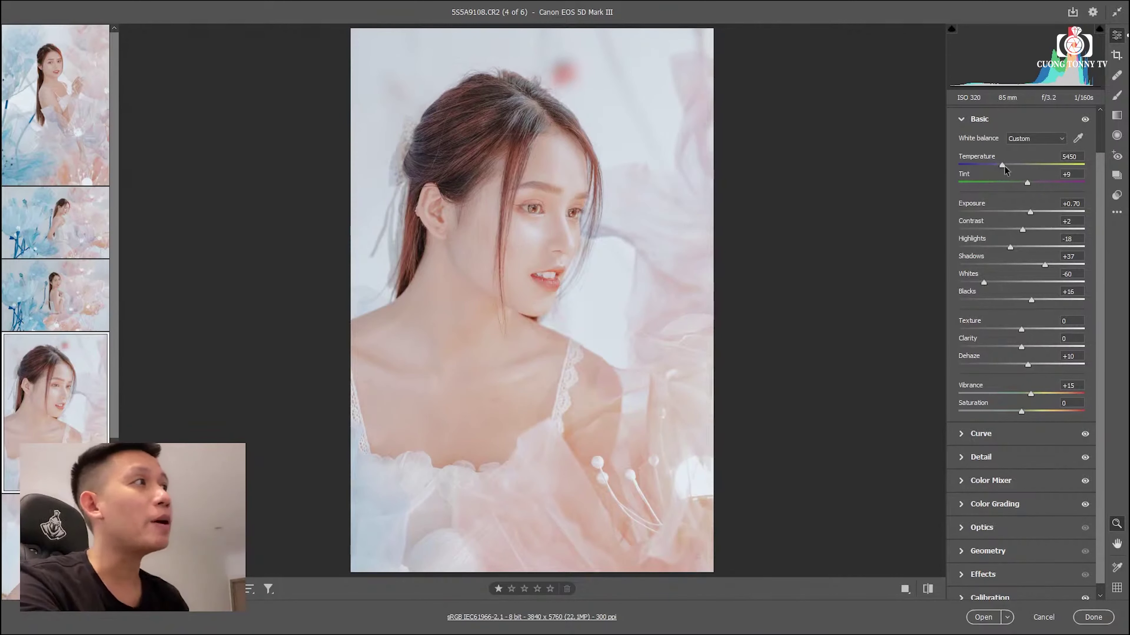
pyautogui.moveTo(1002, 165); pyautogui.dragTo(1002, 165)
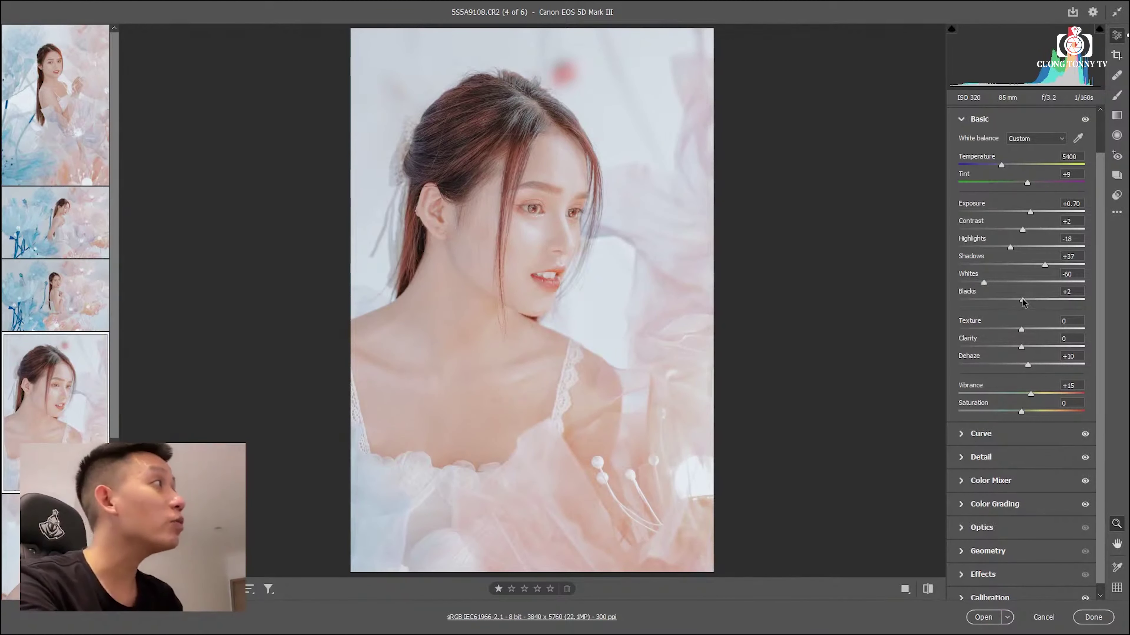
# - Set Blacks to -8 and Shadows to +17 and show the parametric tone curve
pyautogui.moveTo(1024, 298); pyautogui.dragTo(1023, 265)
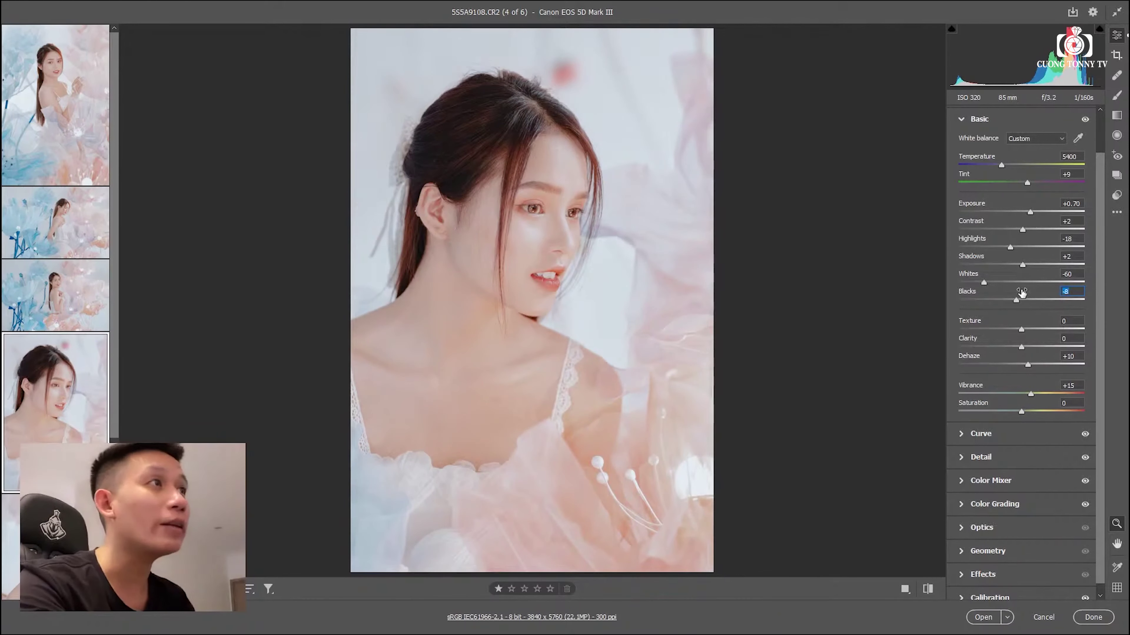
pyautogui.moveTo(1023, 265); pyautogui.dragTo(1032, 265)
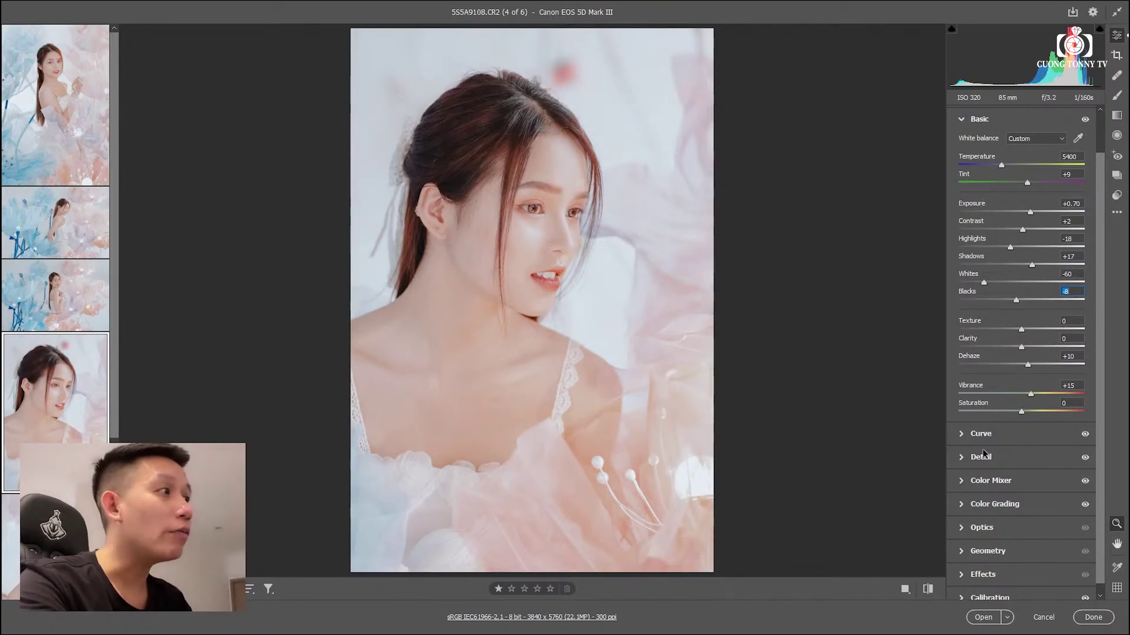
pyautogui.click(981, 434)
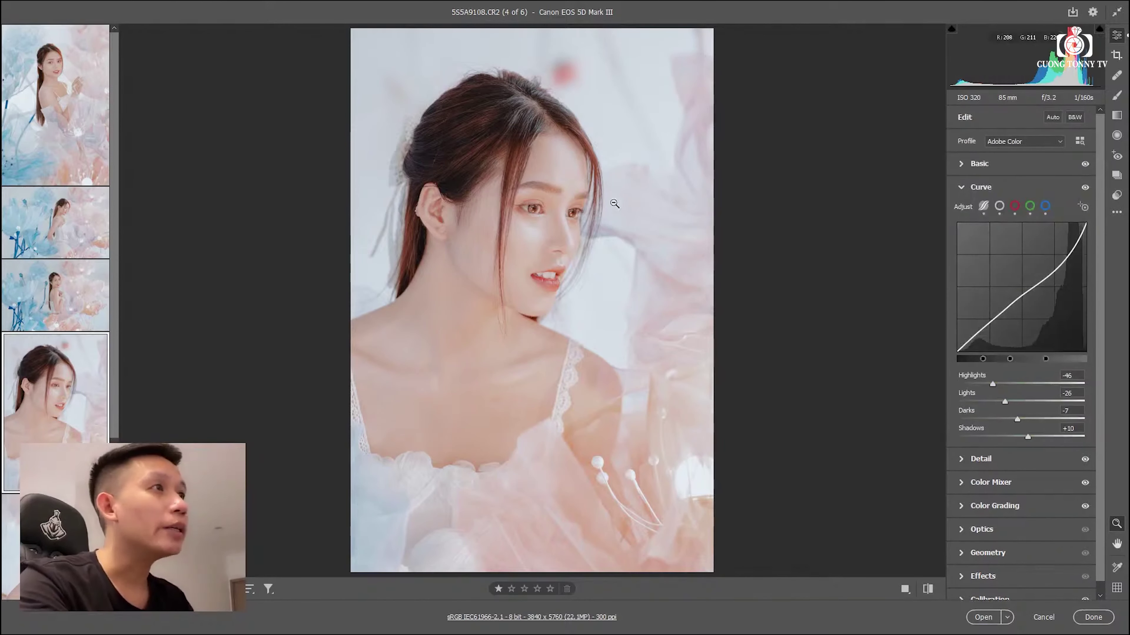
# - View the fourth photo Before/After side by side and reset its edits to default
pyautogui.click(598, 146)
pyautogui.press('q')
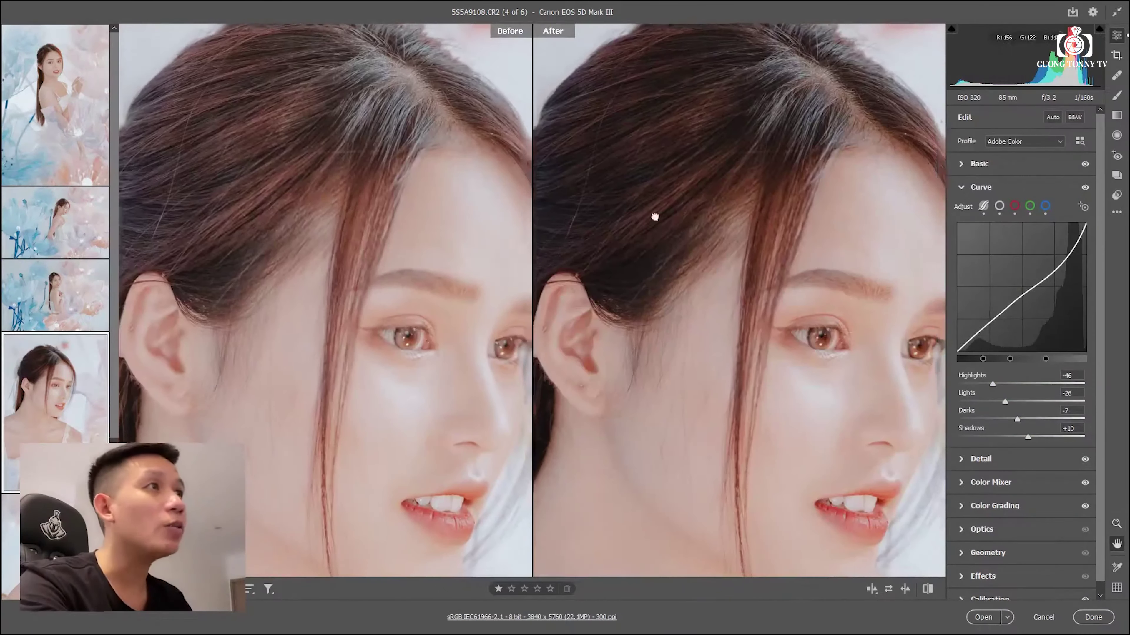
pyautogui.click(655, 212)
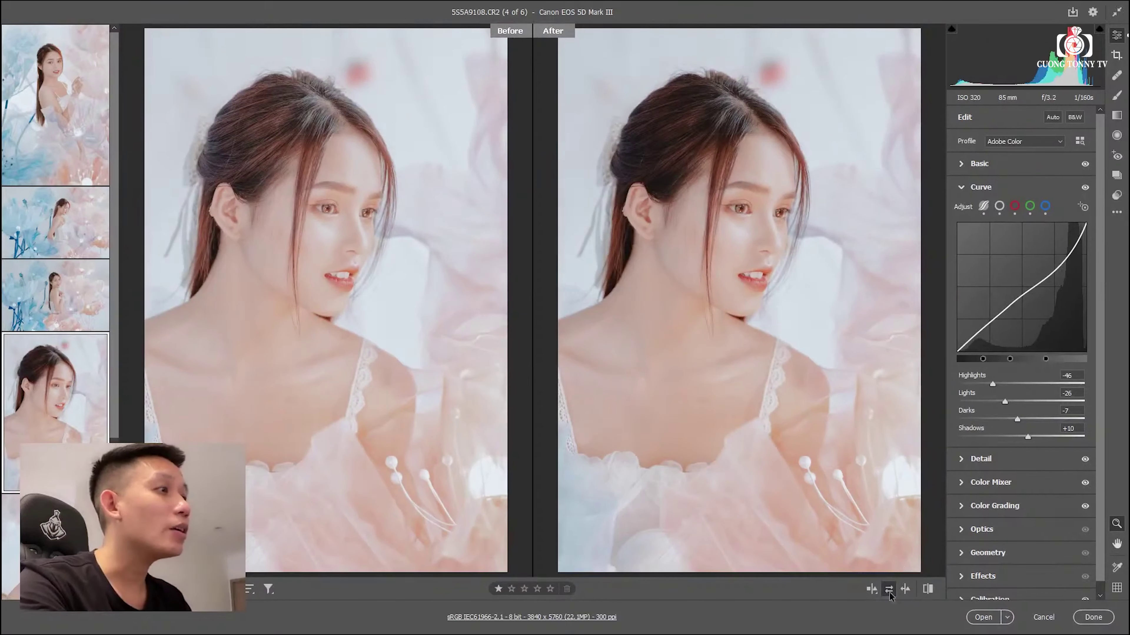
pyautogui.rightClick(996, 225)
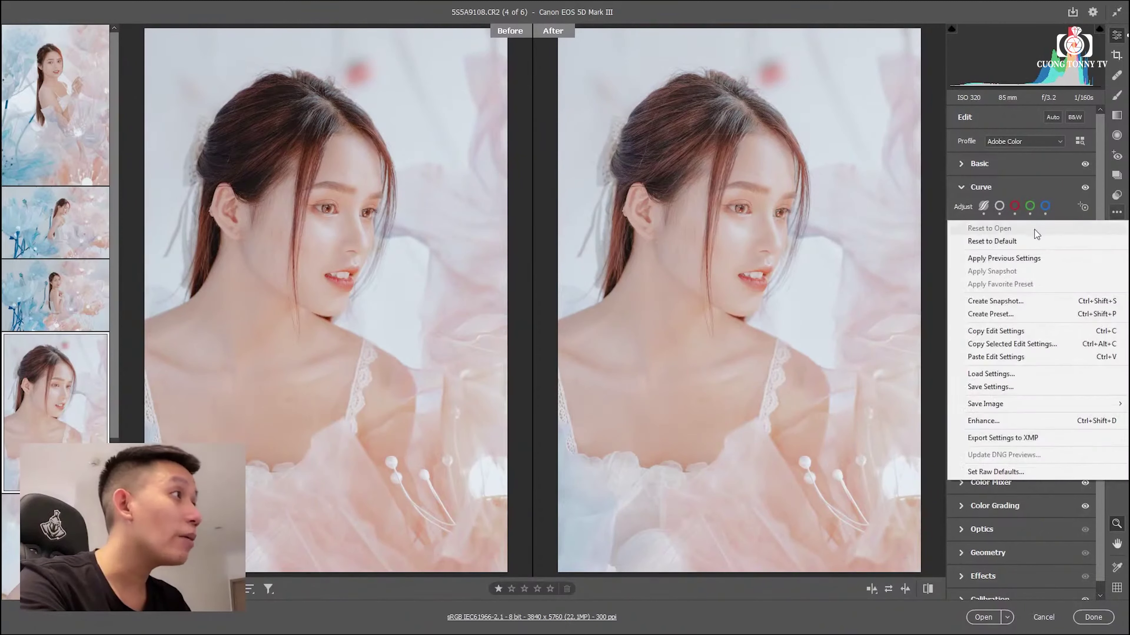
pyautogui.click(999, 240)
pyautogui.click(858, 177)
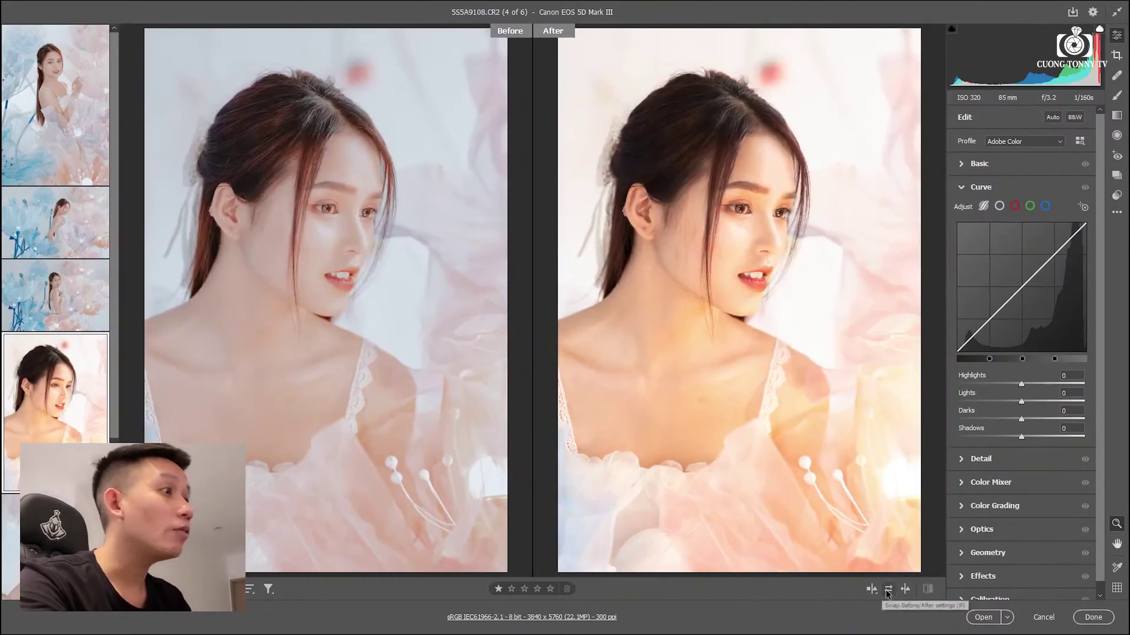
# - Swap the Before/After settings so the grade returns, and show the Color Mixer HSL values
pyautogui.click(889, 589)
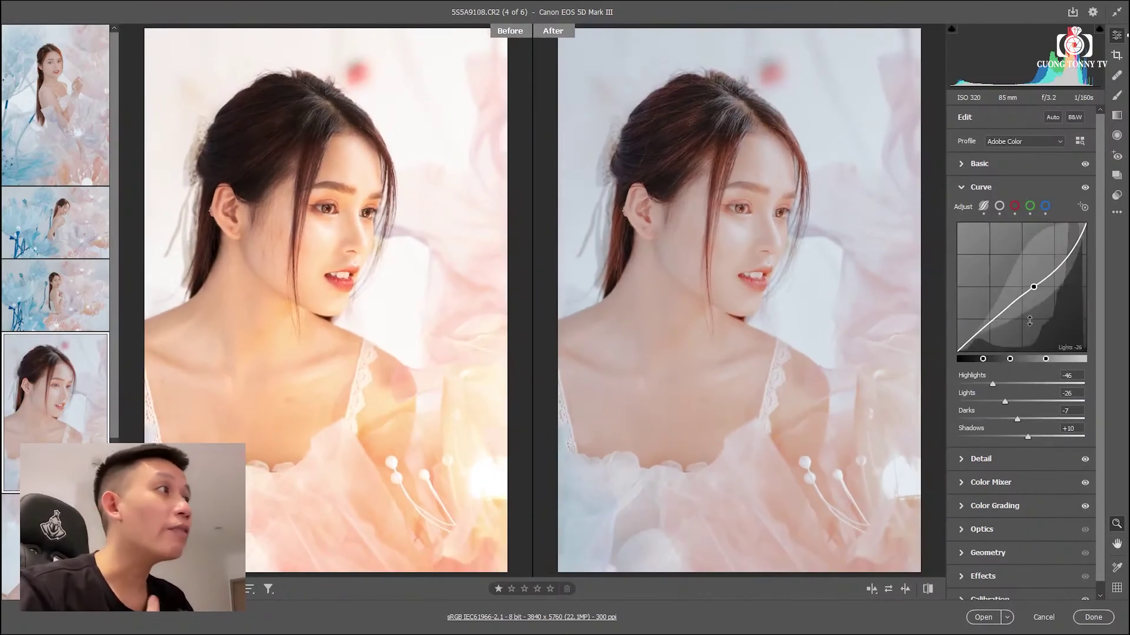
pyautogui.scroll(-1, 1032, 319)
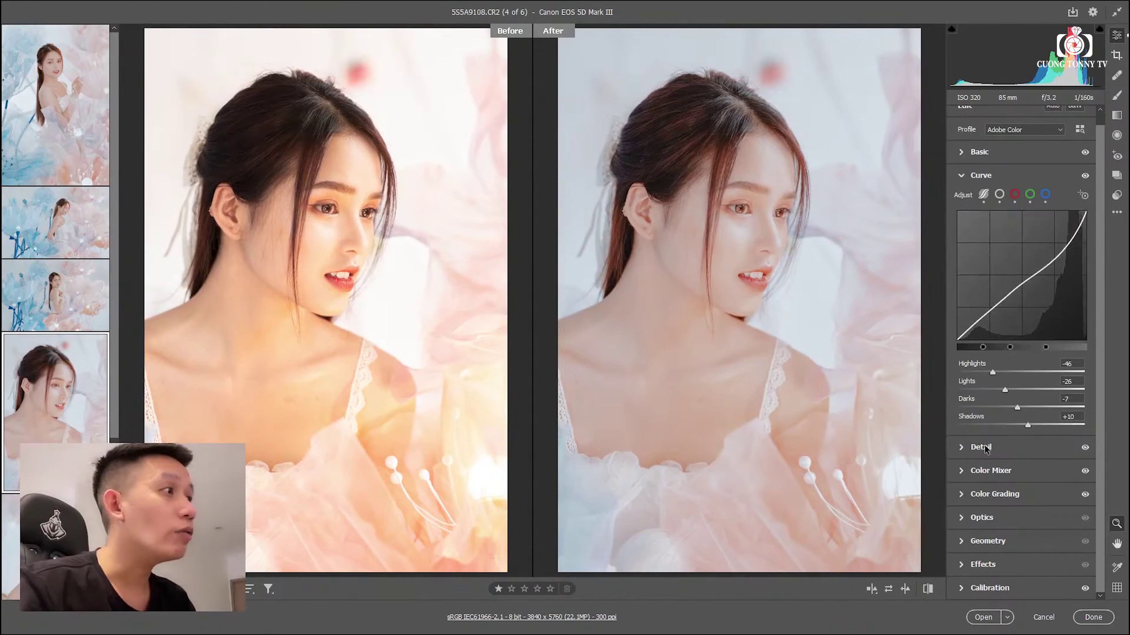
pyautogui.click(985, 473)
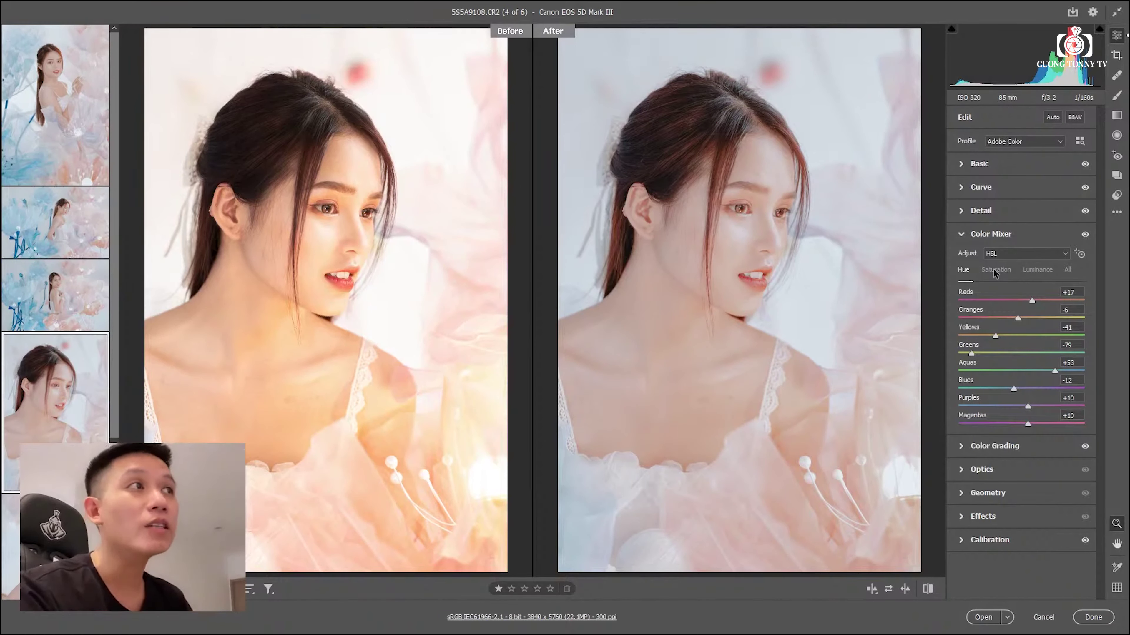
# - Review the Color Mixer's saturation and luminance values, then bring up the Calibration settings
pyautogui.click(993, 268)
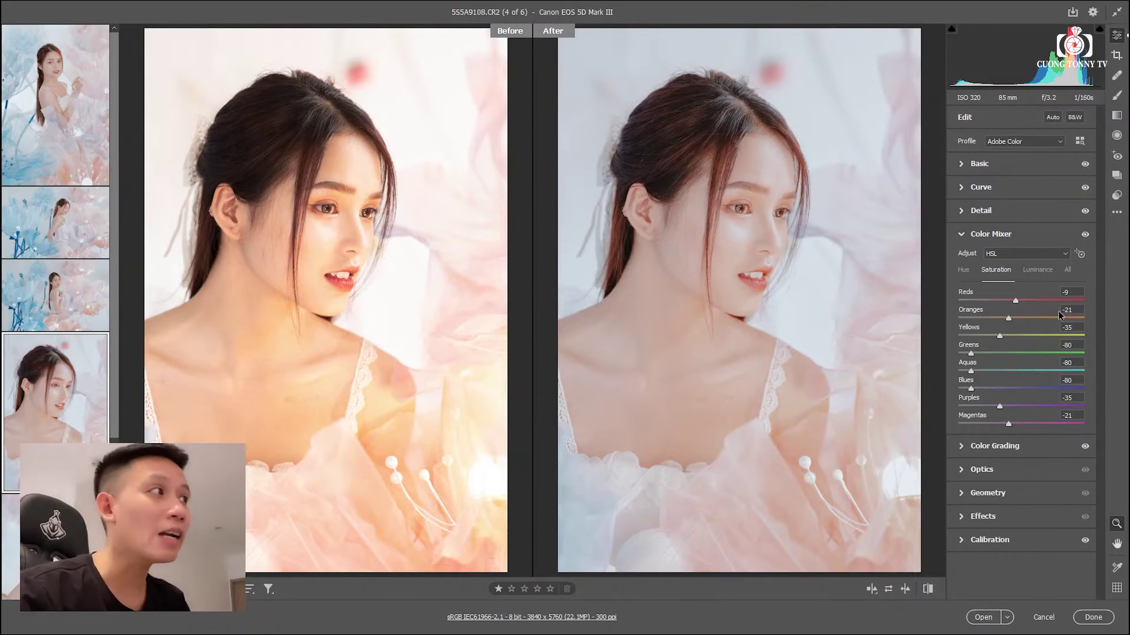
pyautogui.click(1037, 269)
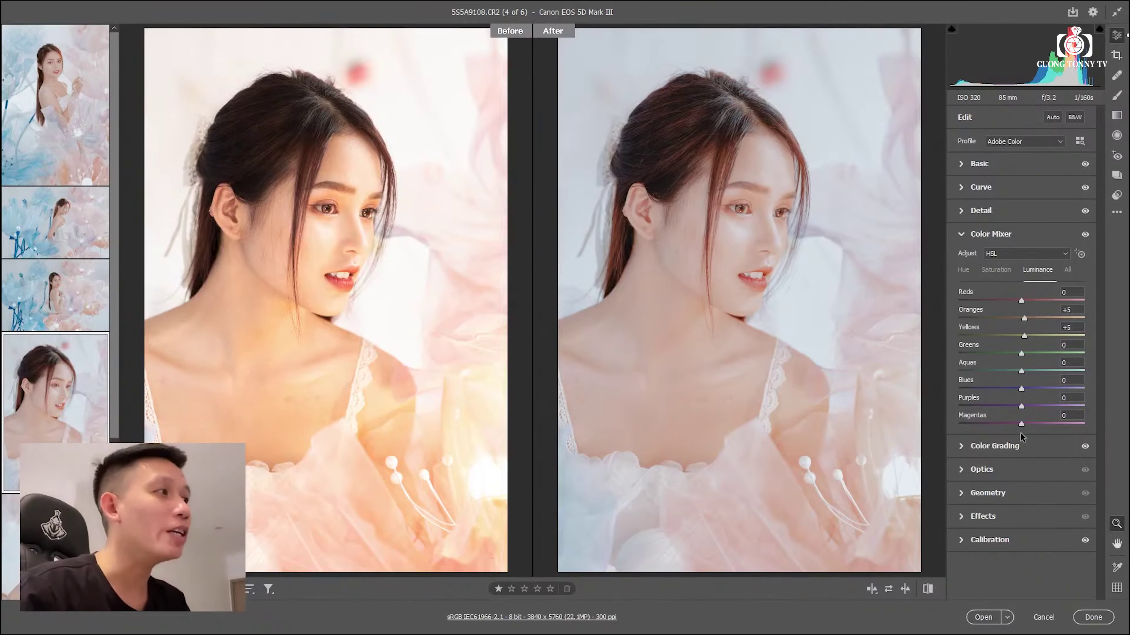
pyautogui.click(990, 540)
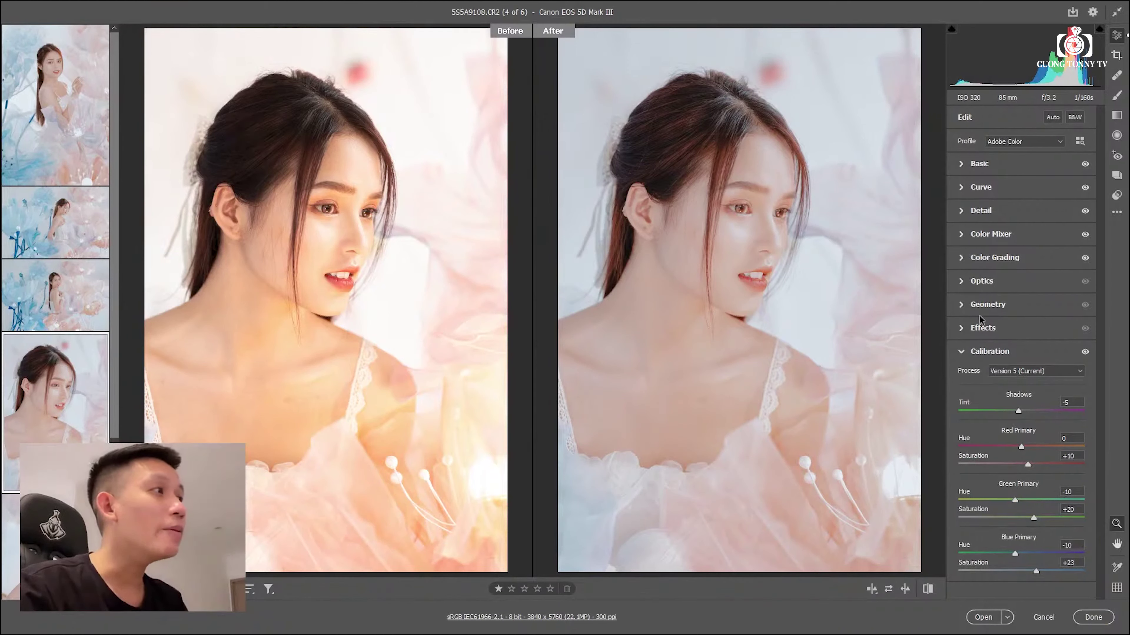
# - Enable Remove Chromatic Aberration in Optics and show the Color Grading wheels in single view
pyautogui.click(981, 324)
pyautogui.click(989, 306)
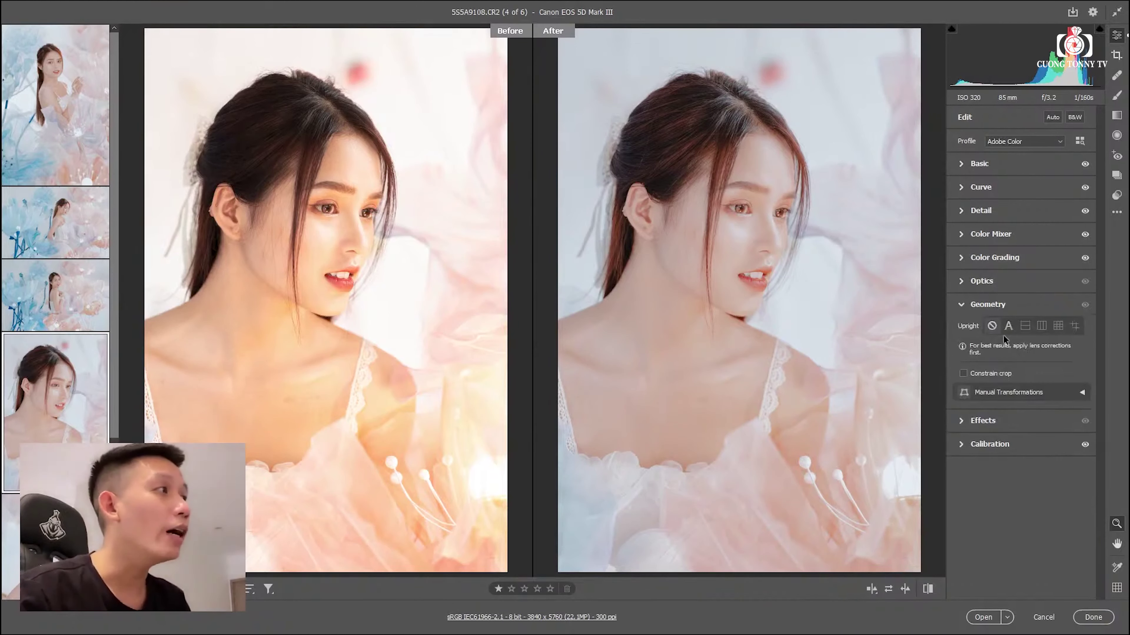
pyautogui.click(977, 285)
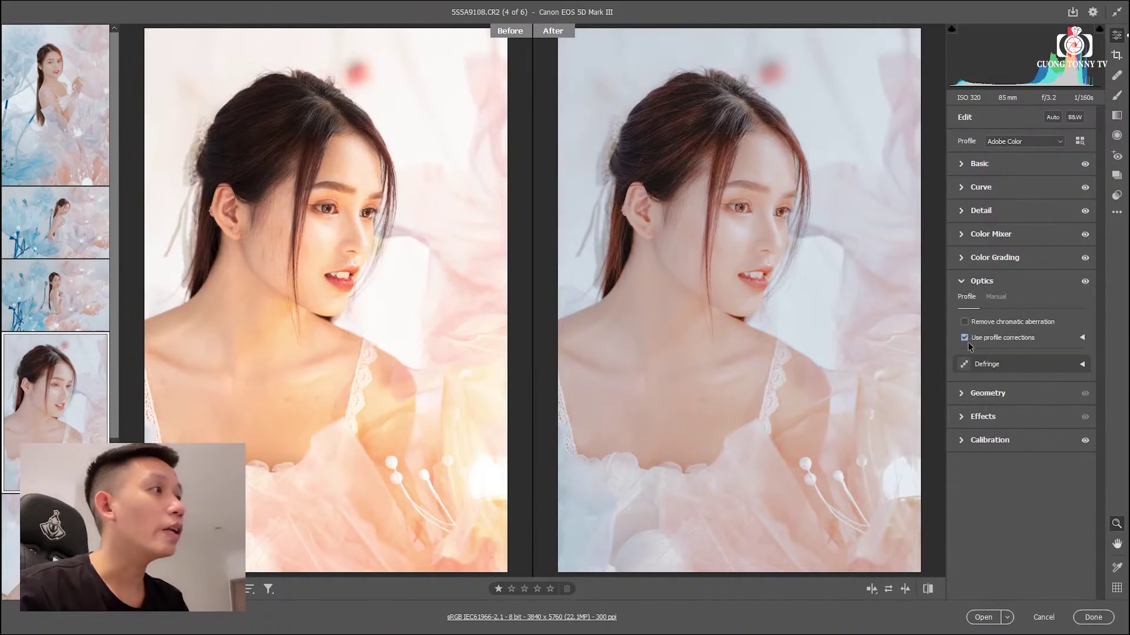
pyautogui.click(963, 321)
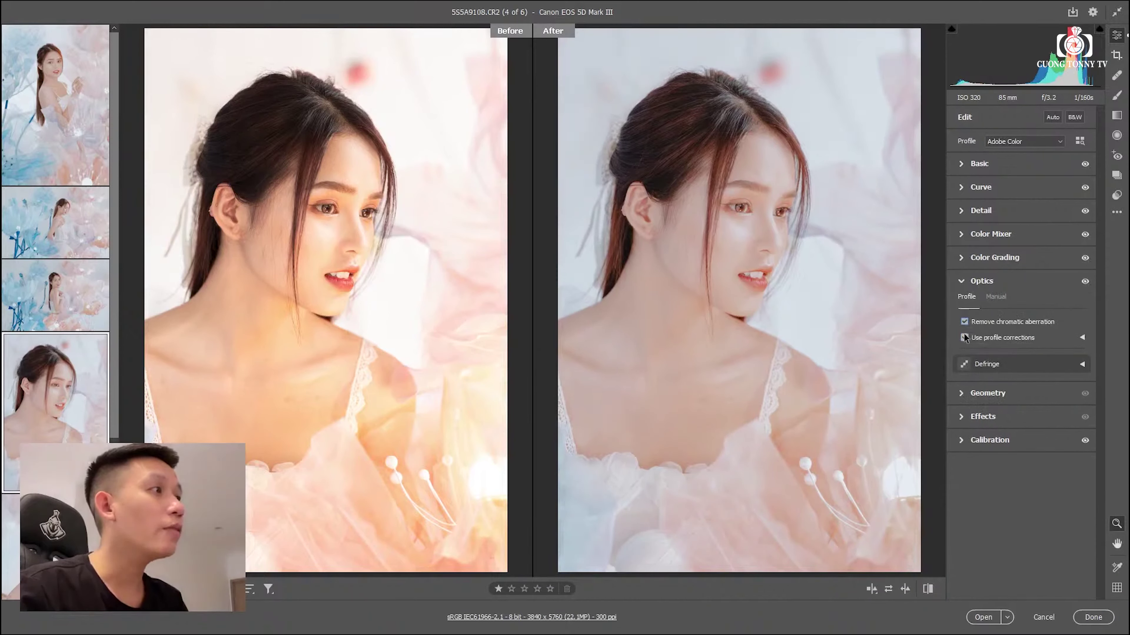
pyautogui.click(976, 259)
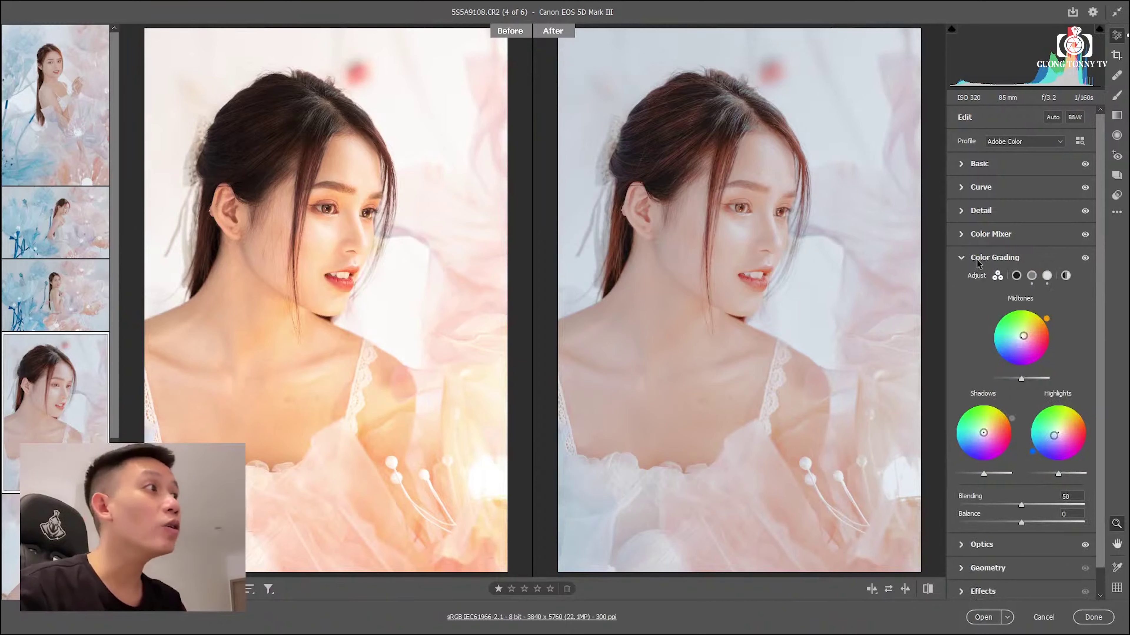
pyautogui.moveTo(1022, 337)
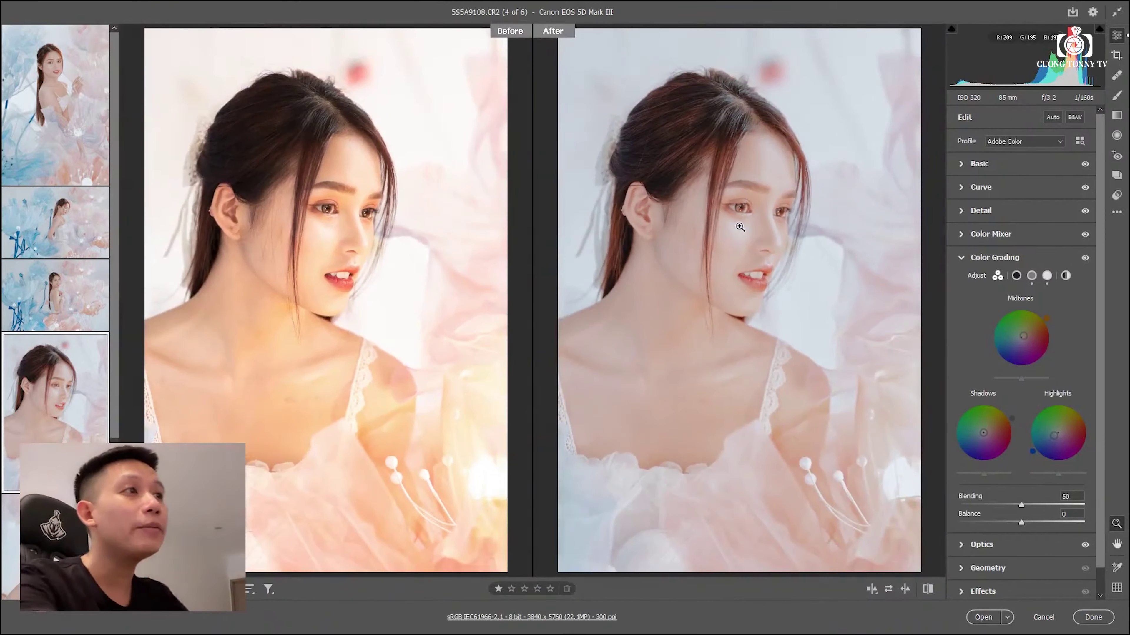
pyautogui.press('q')
pyautogui.press('q')
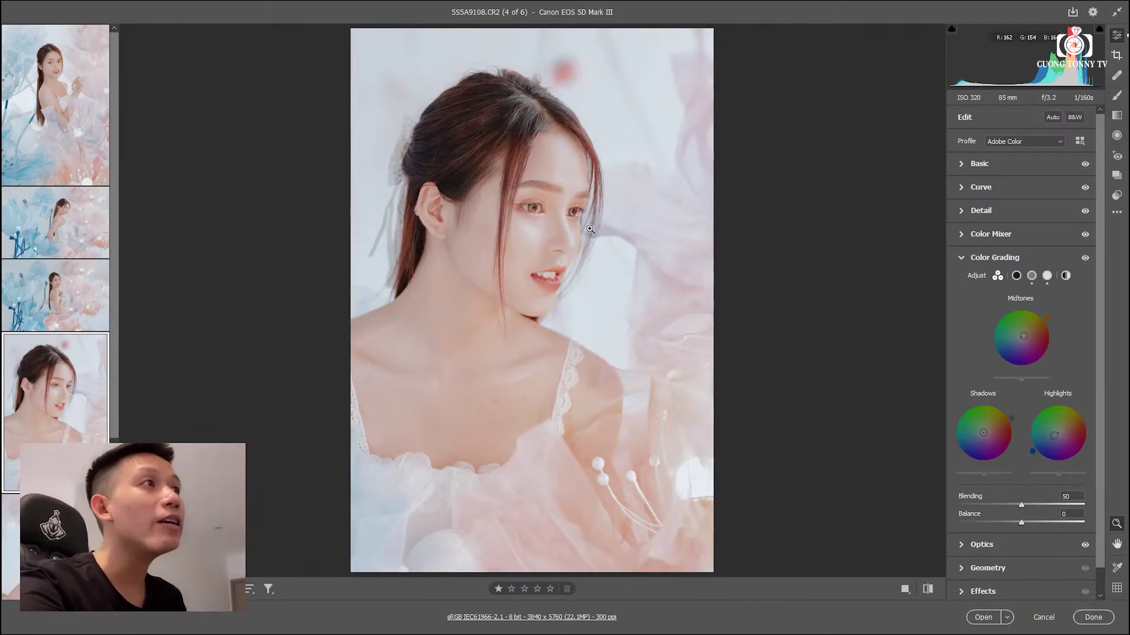
# - Start a new preset and create a new preset group named with the creator's credit
pyautogui.hotkey('ctrl', 'shift', 'p')
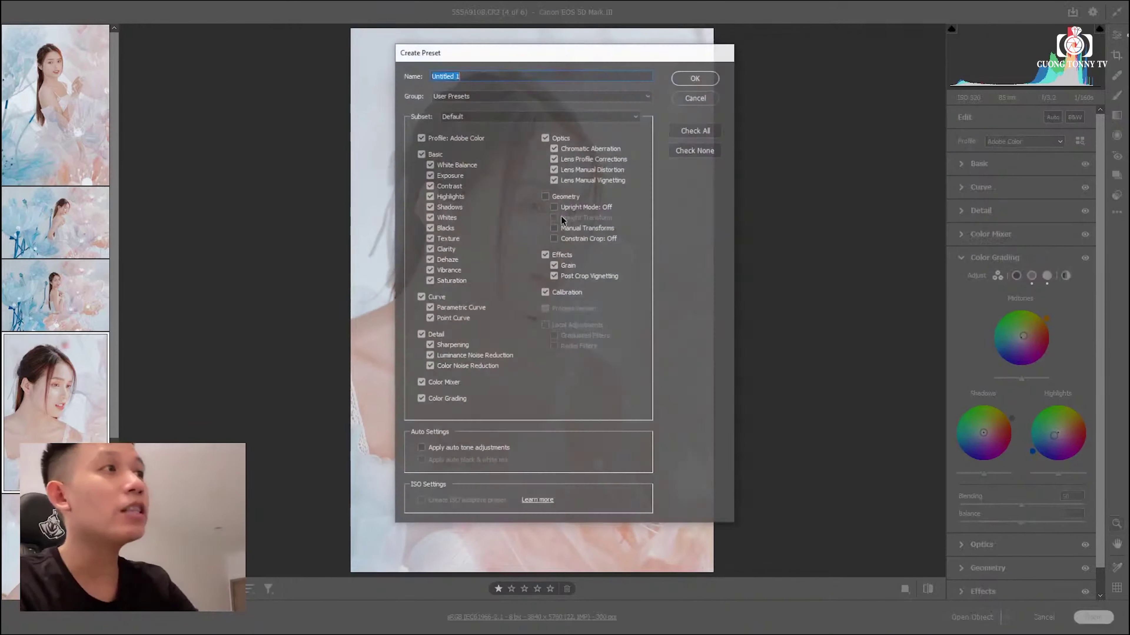
pyautogui.click(507, 97)
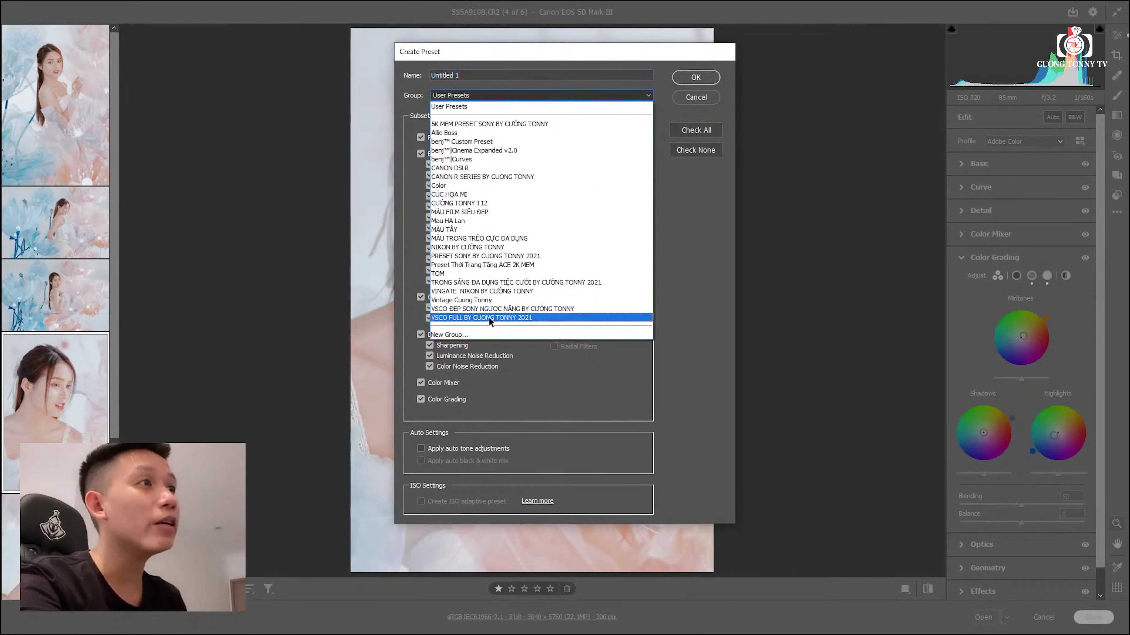
pyautogui.click(498, 336)
pyautogui.write('P')
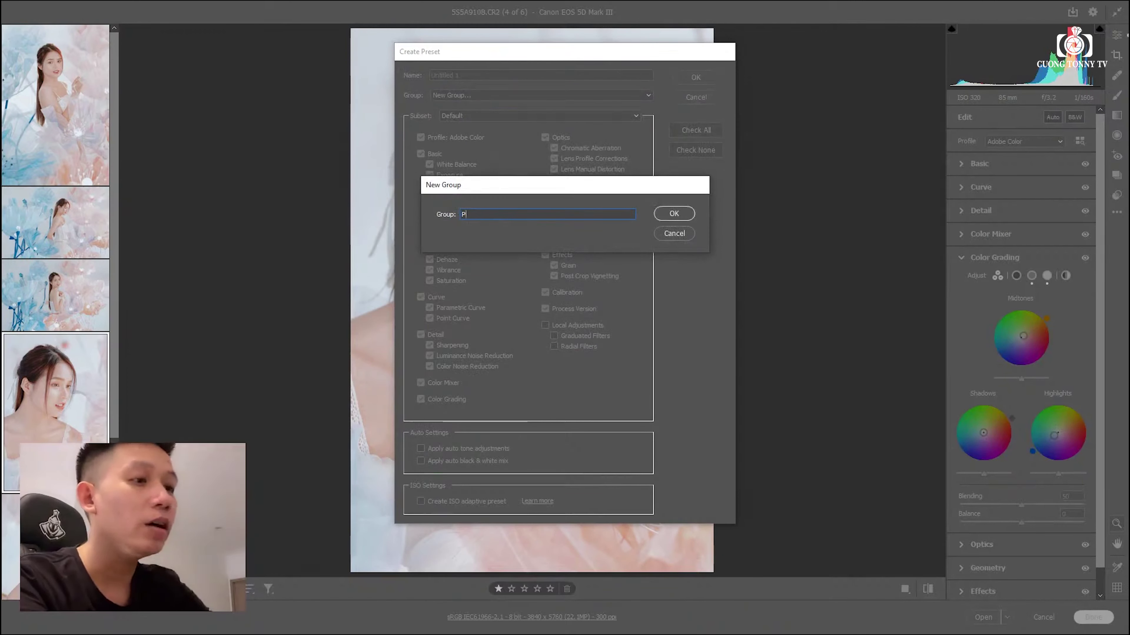
pyautogui.write('RESET ,')
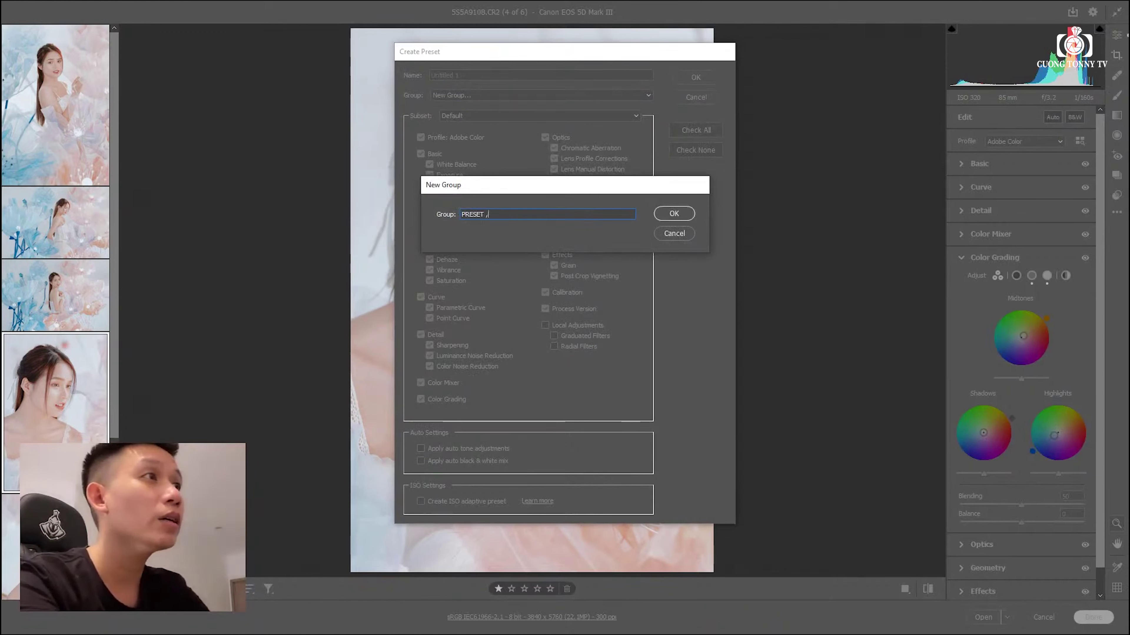
pyautogui.write('NJG')
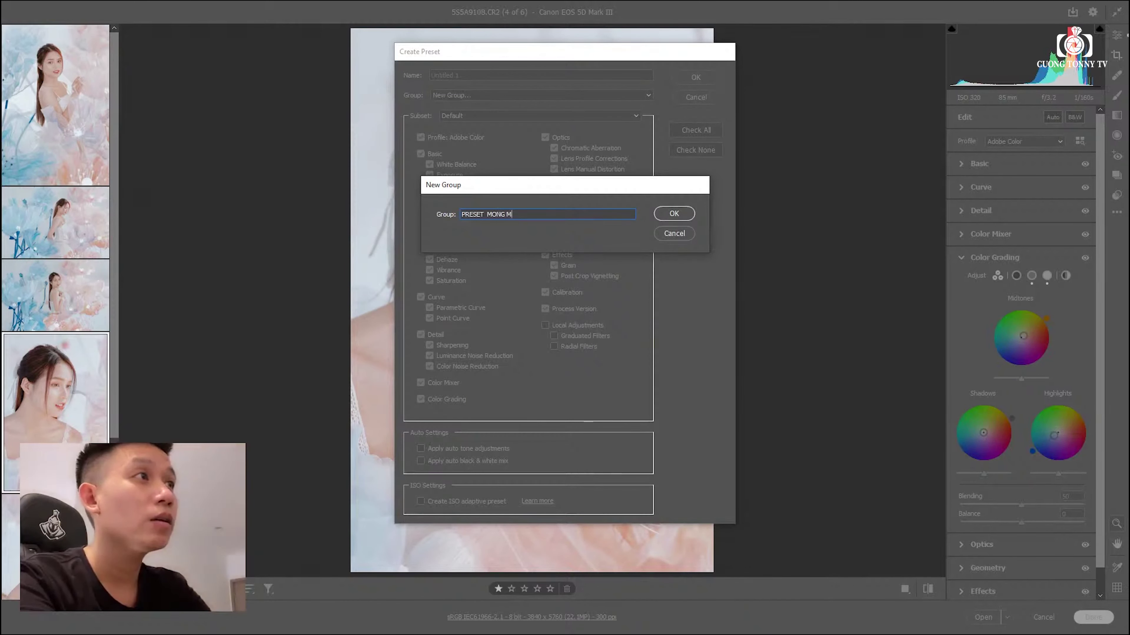
pyautogui.write(' BY CUONG T')
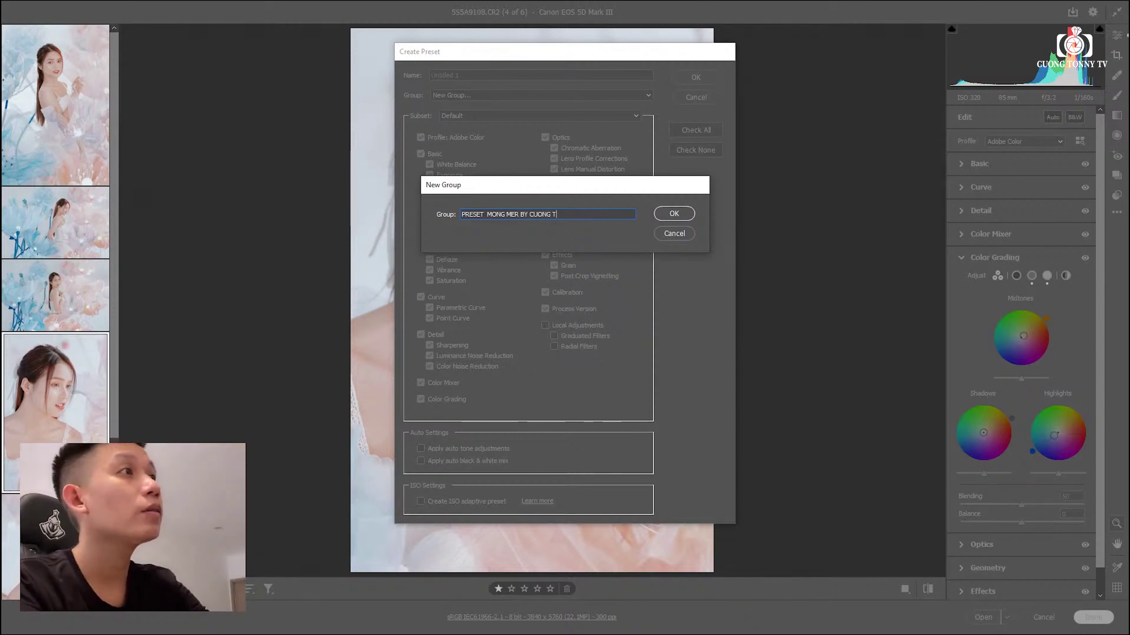
pyautogui.write('ONNY')
pyautogui.press('Return')
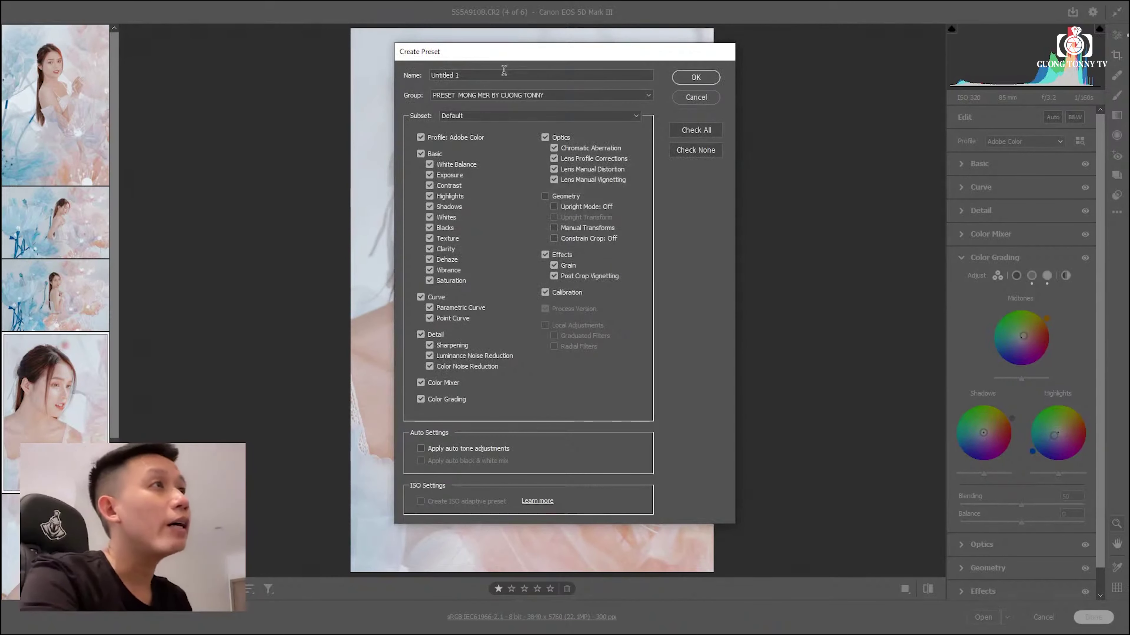
# - Name the preset Mong Mer k5400, correcting the typos, and save it
pyautogui.press('BackSpace')
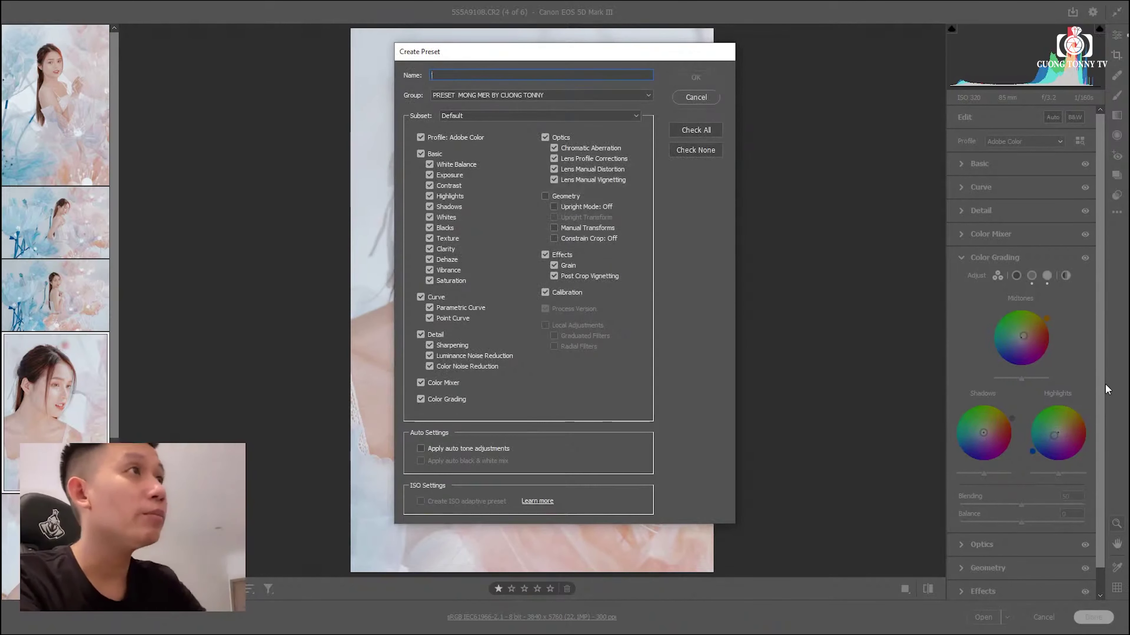
pyautogui.write('54')
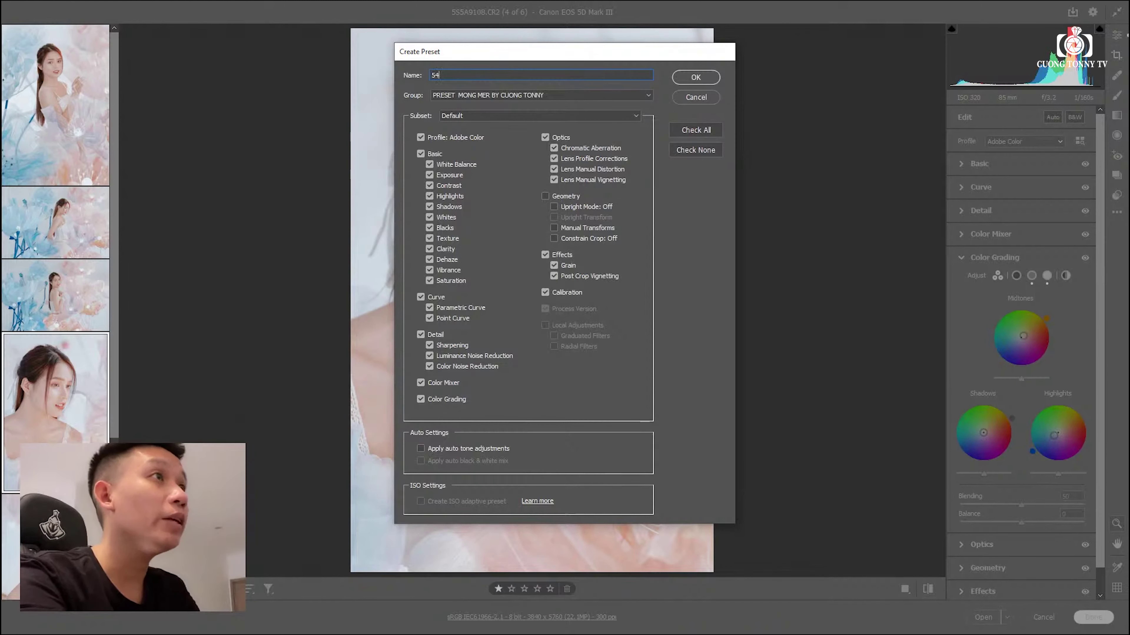
pyautogui.press('BackSpace')
pyautogui.write('k40')
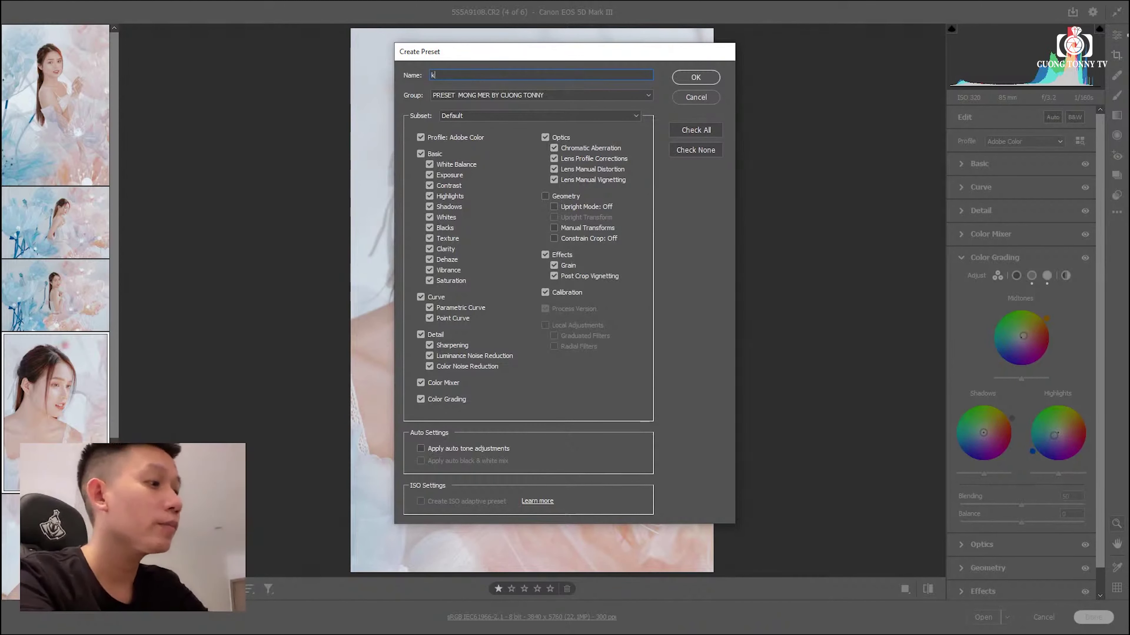
pyautogui.press('BackSpace')
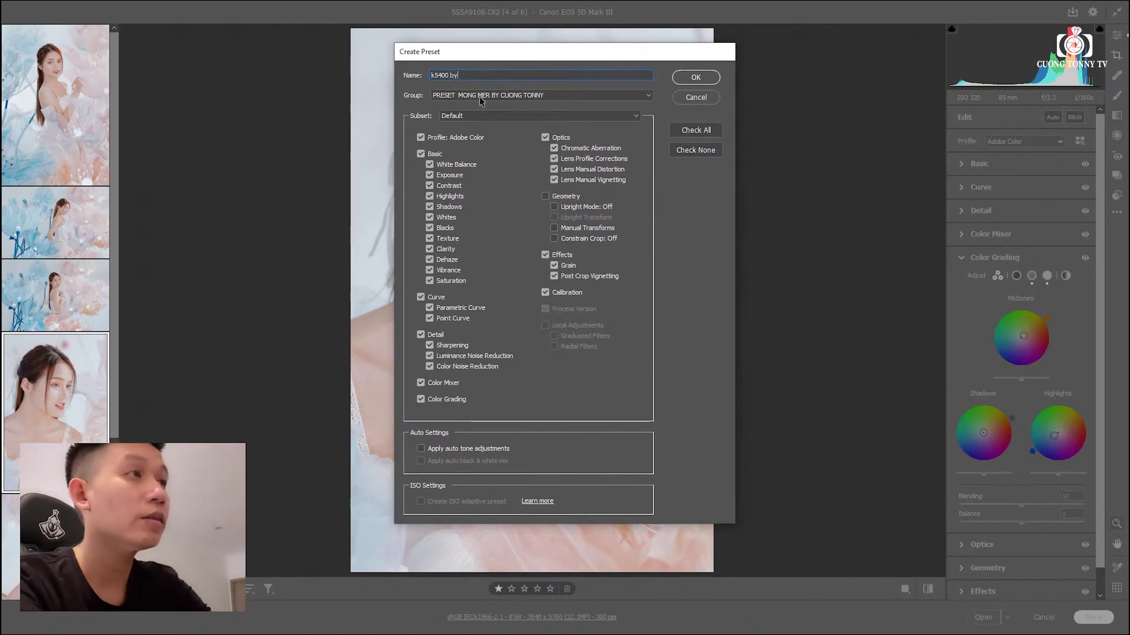
pyautogui.write(' Cuong Tonny')
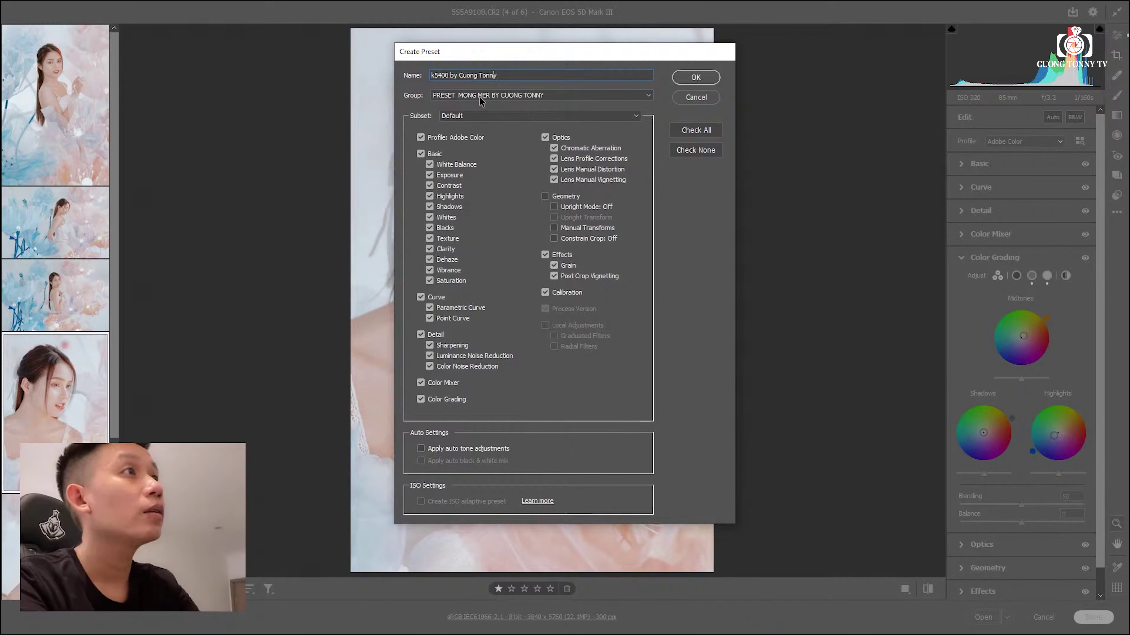
pyautogui.press('Home')
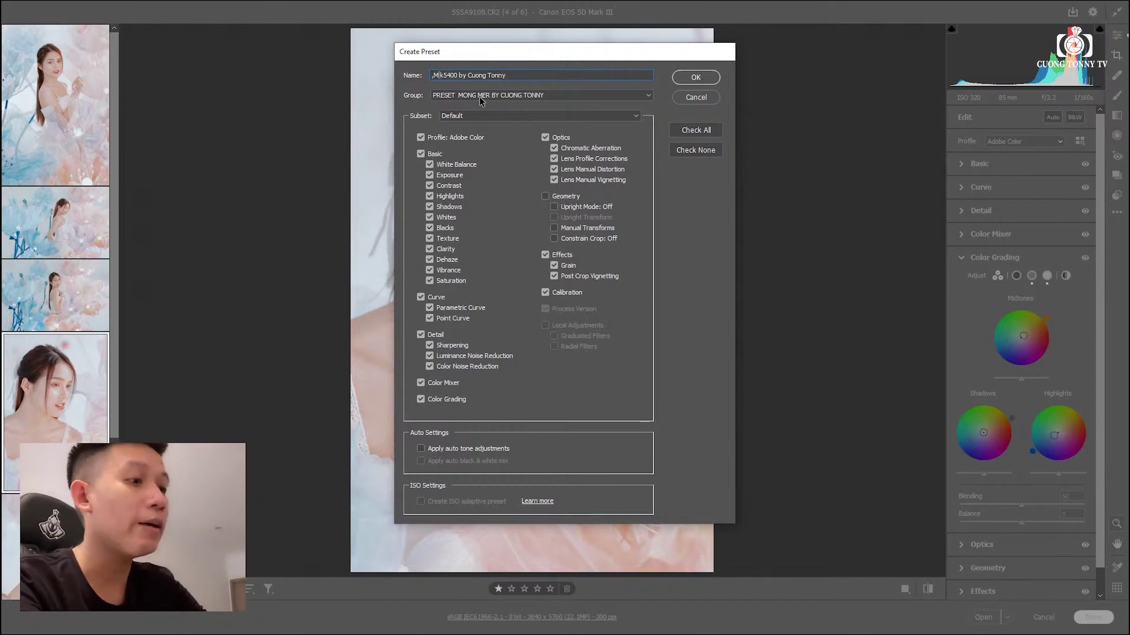
pyautogui.write(',')
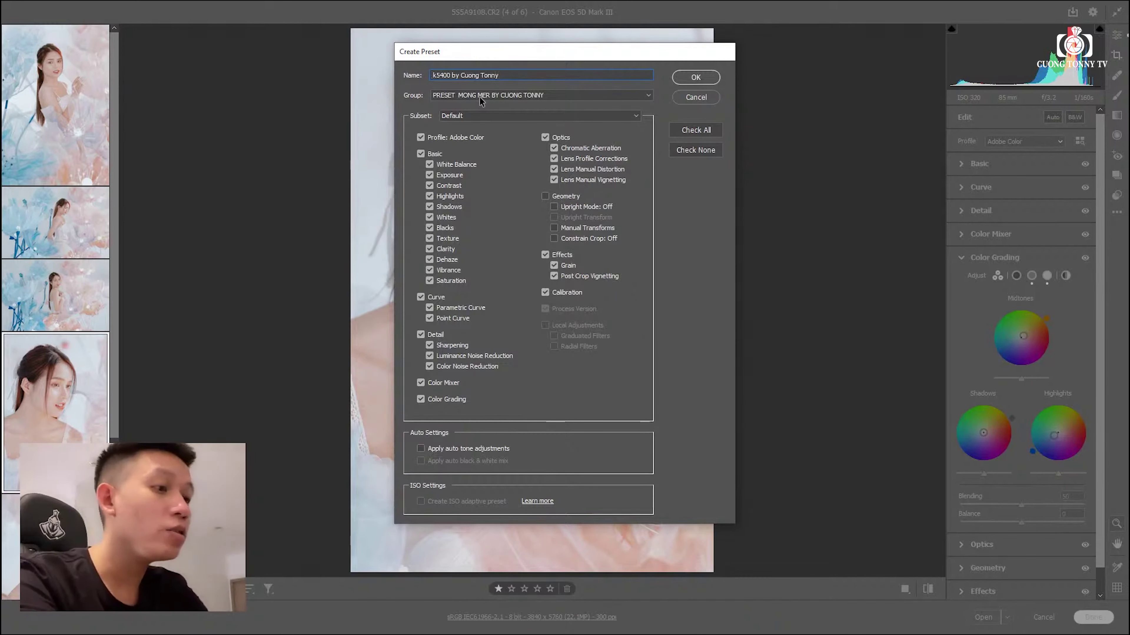
pyautogui.press('BackSpace')
pyautogui.write('Mong Mo')
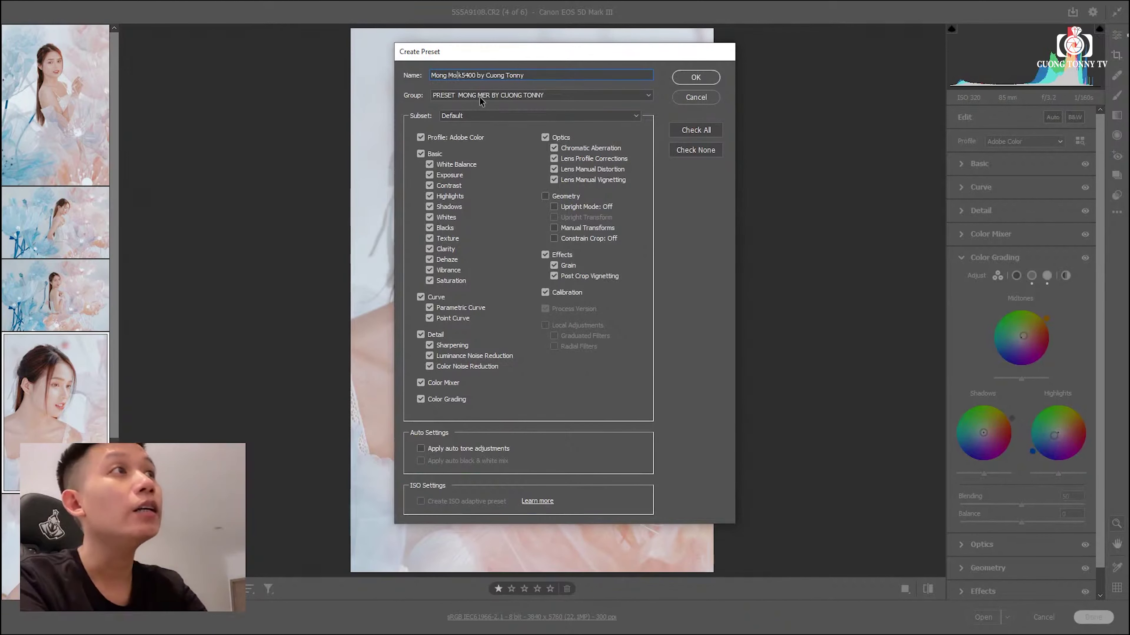
pyautogui.press('BackSpace')
pyautogui.write('er')
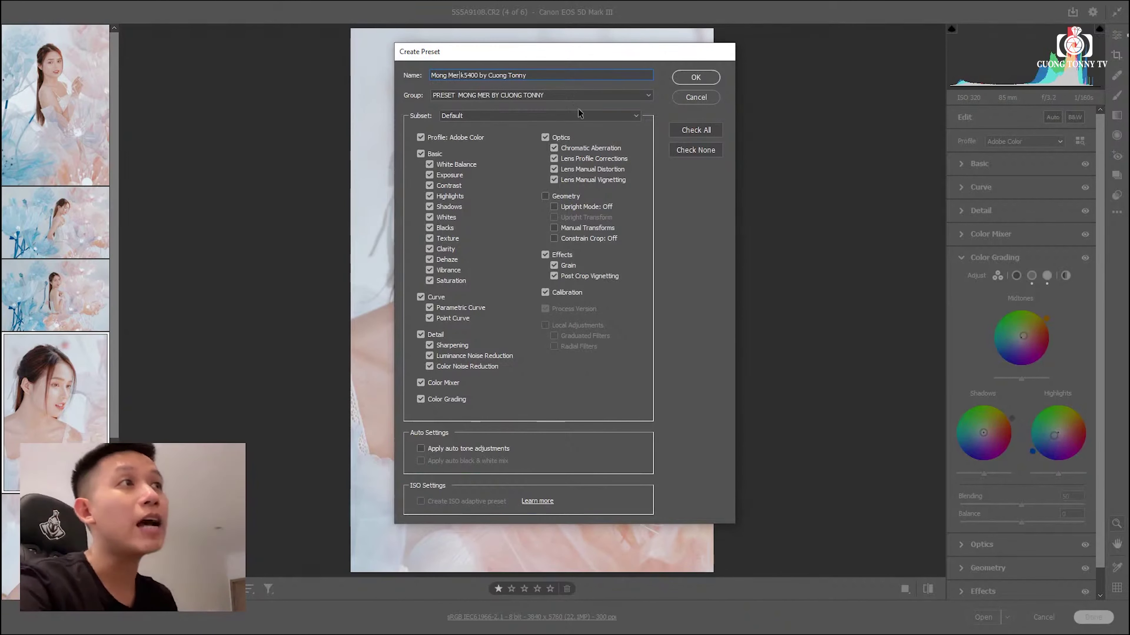
pyautogui.click(695, 77)
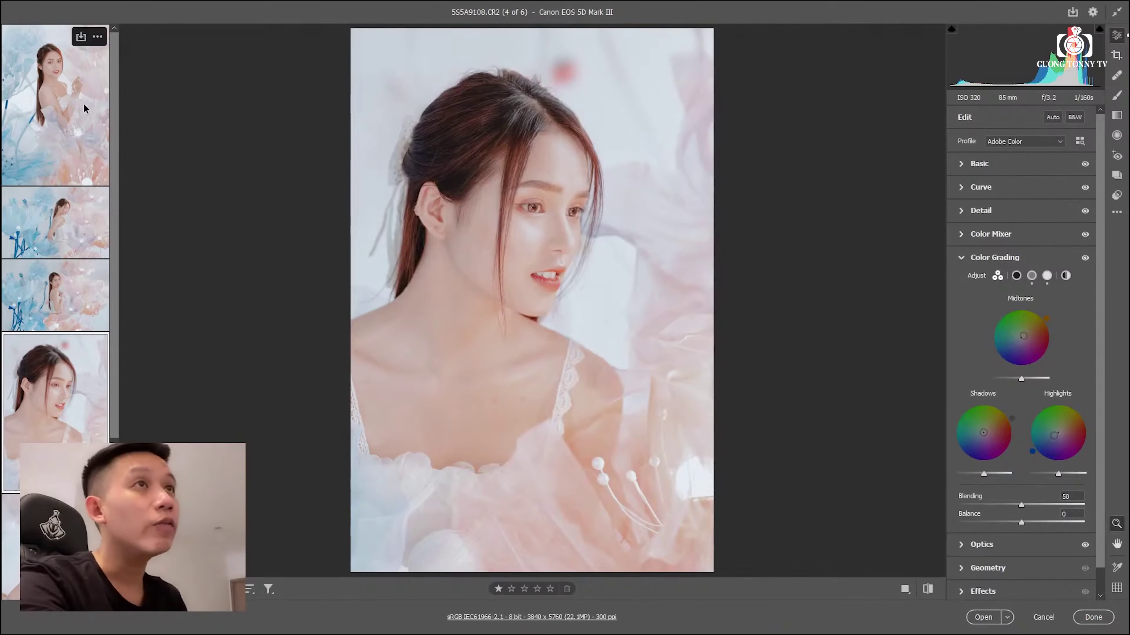
# - Save the first photo's settings as preset Mong Mer K7000 in the PRESET MONG MER group
pyautogui.click(89, 89)
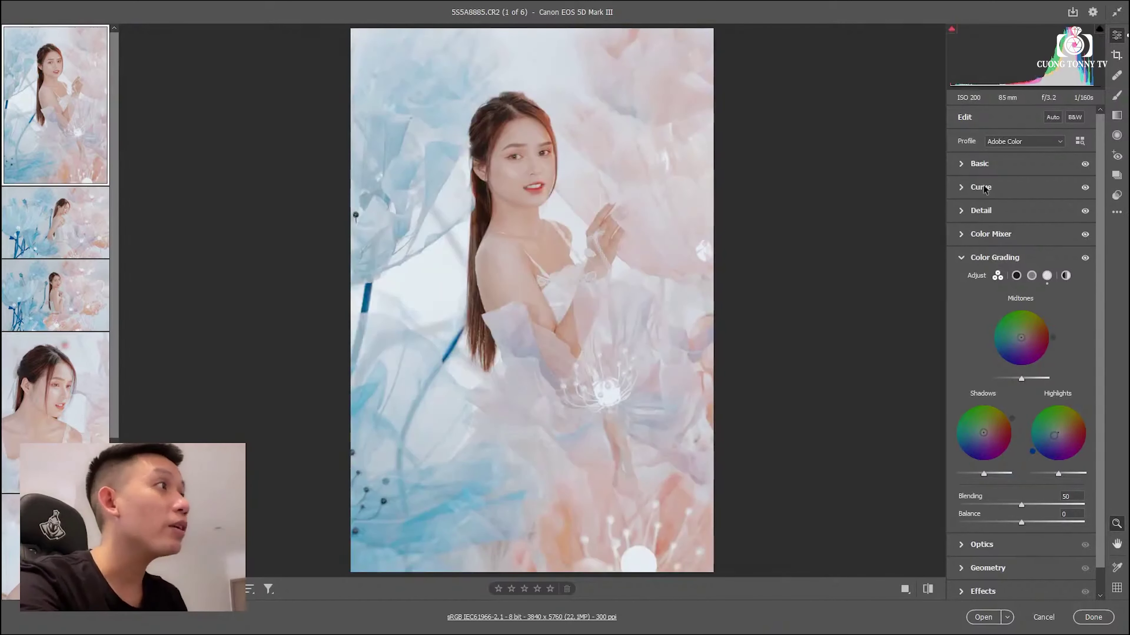
pyautogui.click(988, 164)
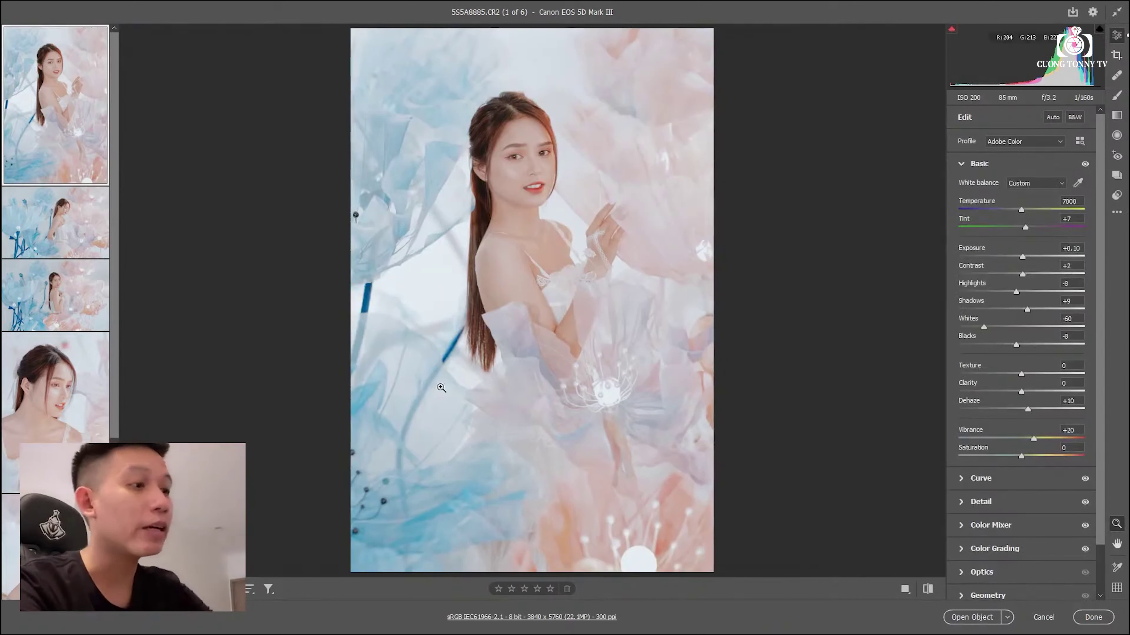
pyautogui.hotkey('ctrl', 'shift', 'p')
pyautogui.click(483, 95)
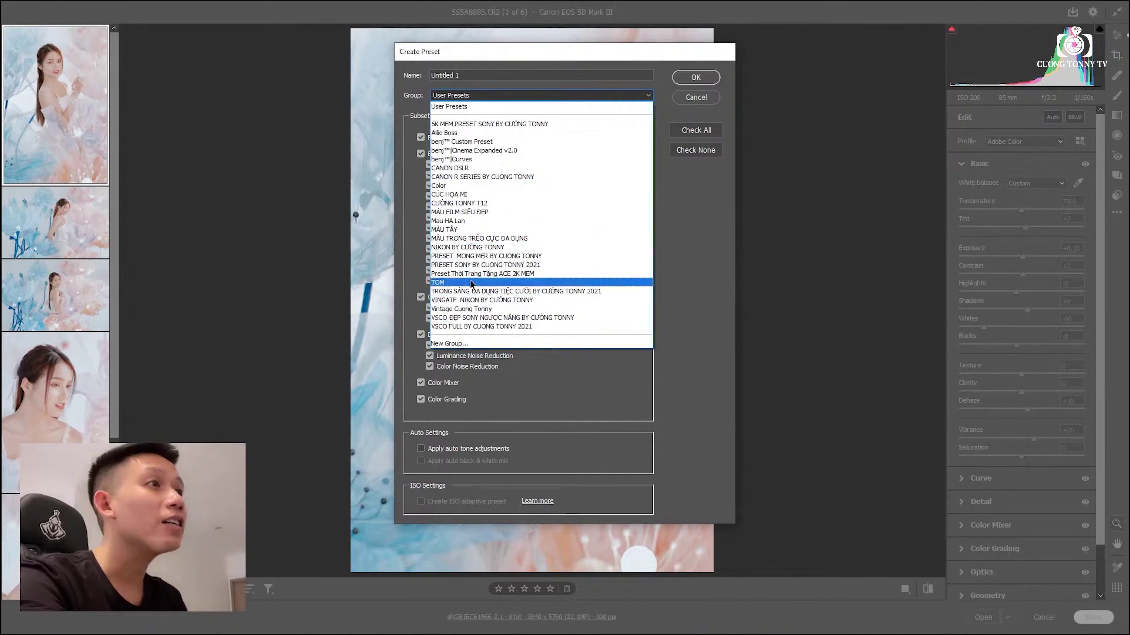
pyautogui.click(467, 256)
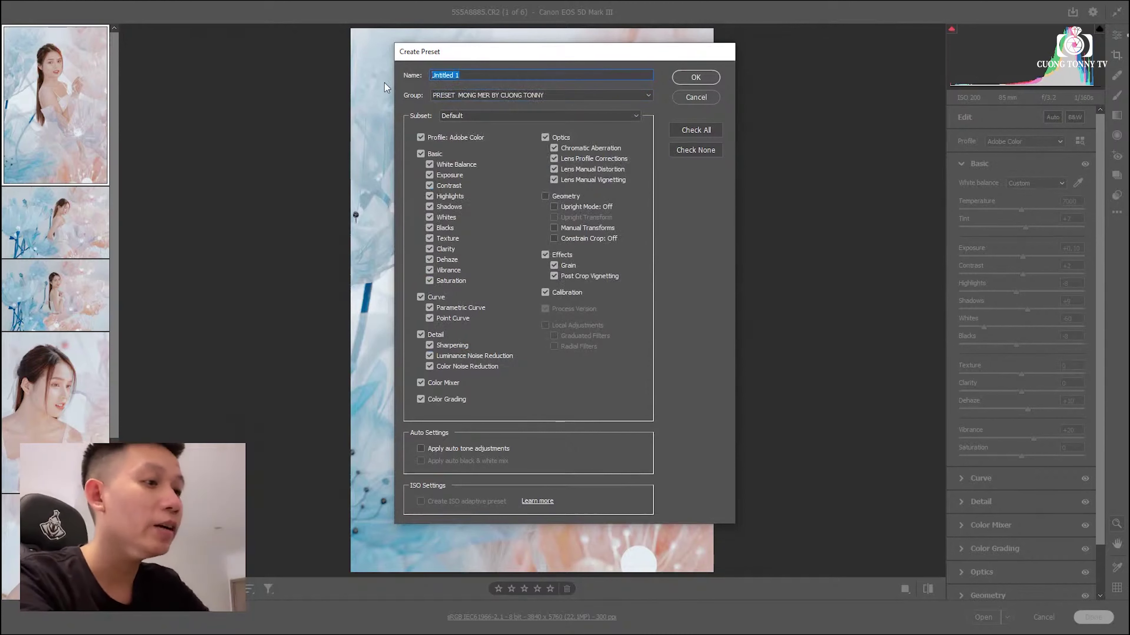
pyautogui.write('Mong Ket')
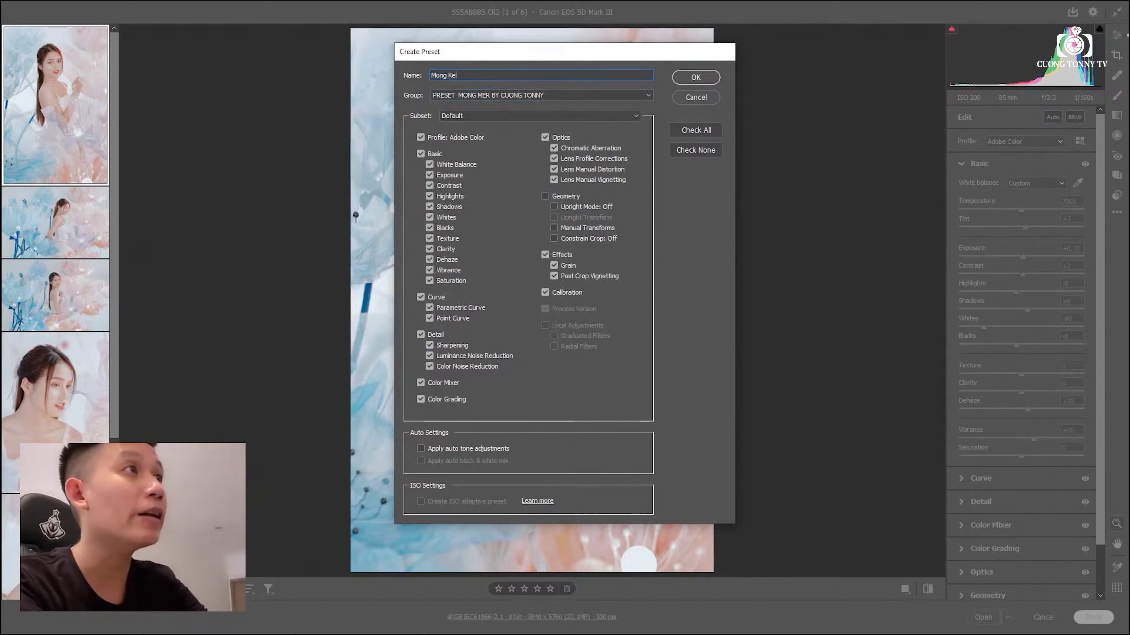
pyautogui.press('BackSpace')
pyautogui.press('BackSpace')
pyautogui.write('Mer K7000')
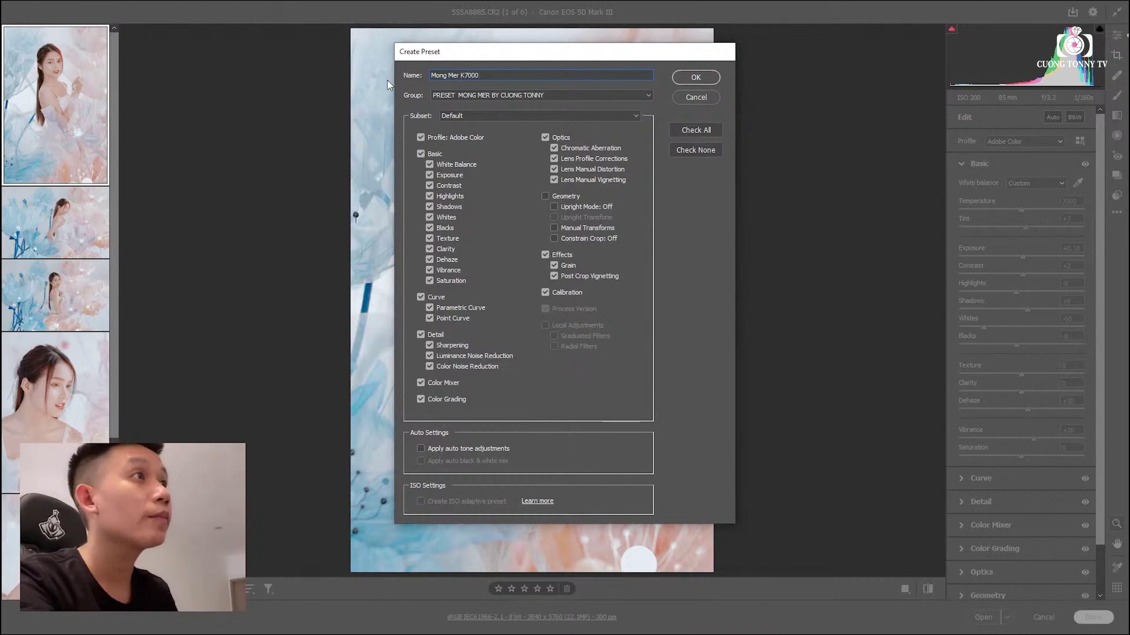
pyautogui.press('Return')
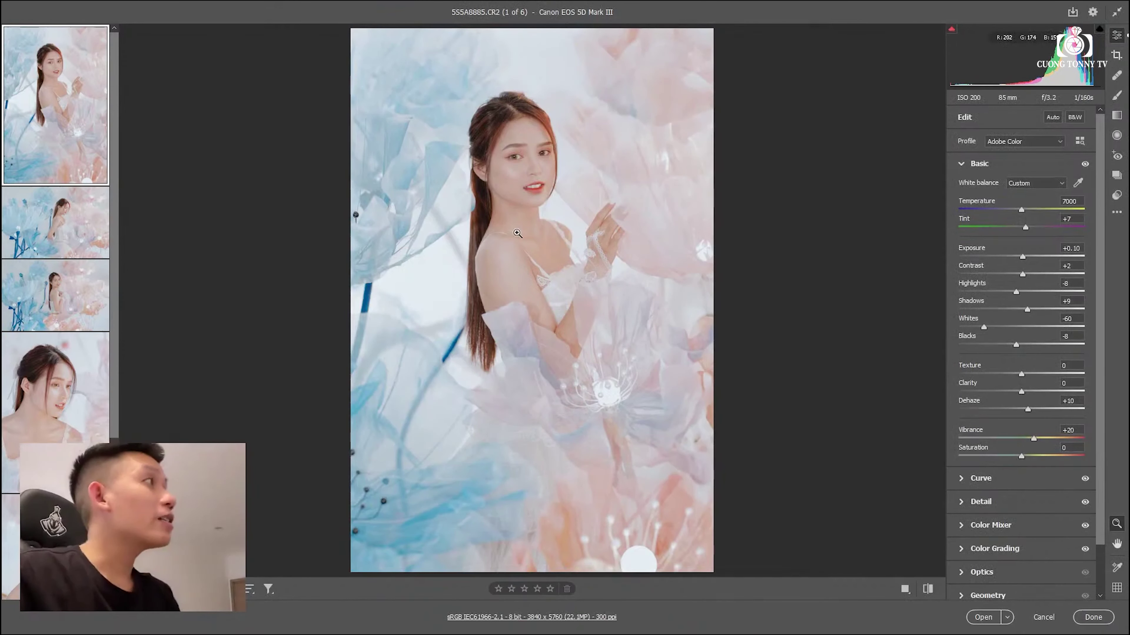
# - Show the first portrait's side-by-side Before/After view, zoomed in on the face
pyautogui.click(580, 189)
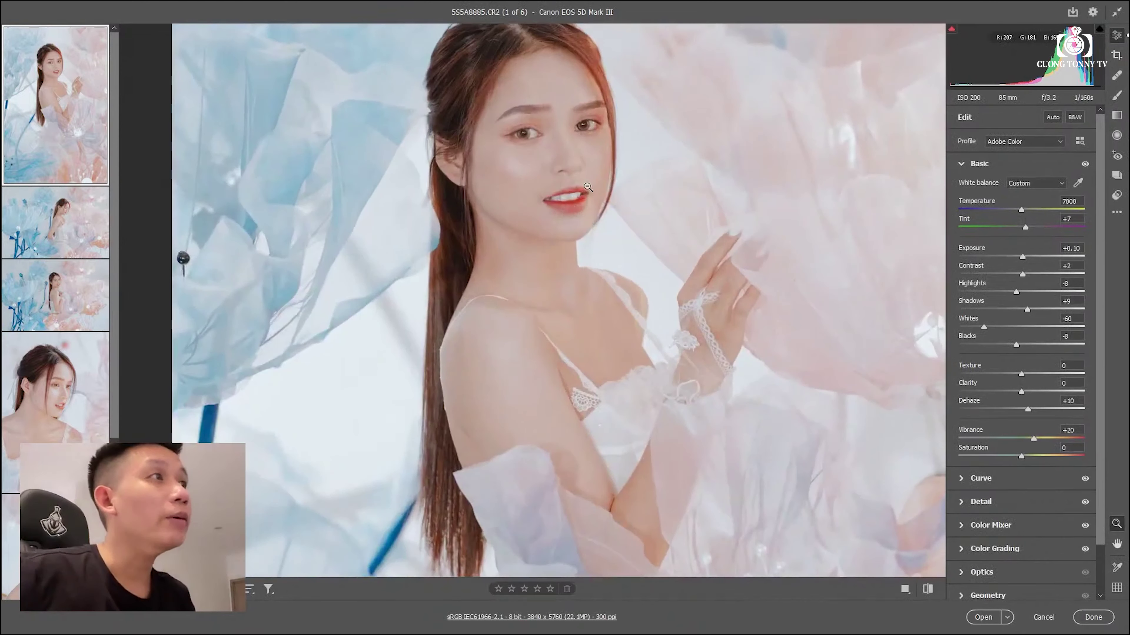
pyautogui.click(587, 186)
pyautogui.press('q')
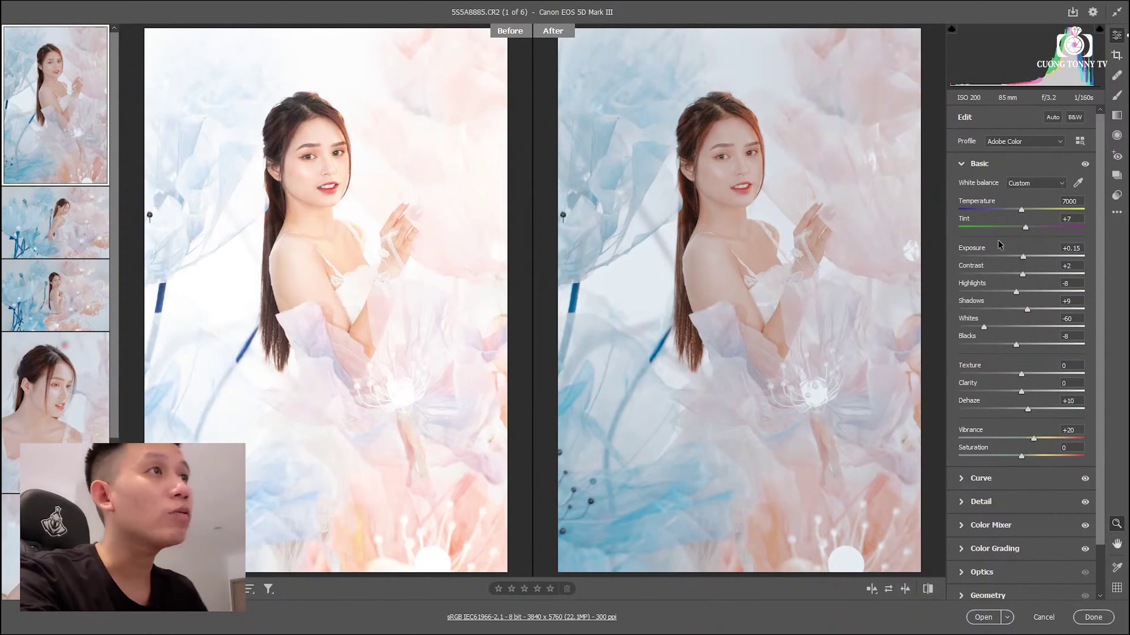
pyautogui.scroll(2, 699, 270)
pyautogui.scroll(2, 699, 270)
pyautogui.scroll(2, 718, 275)
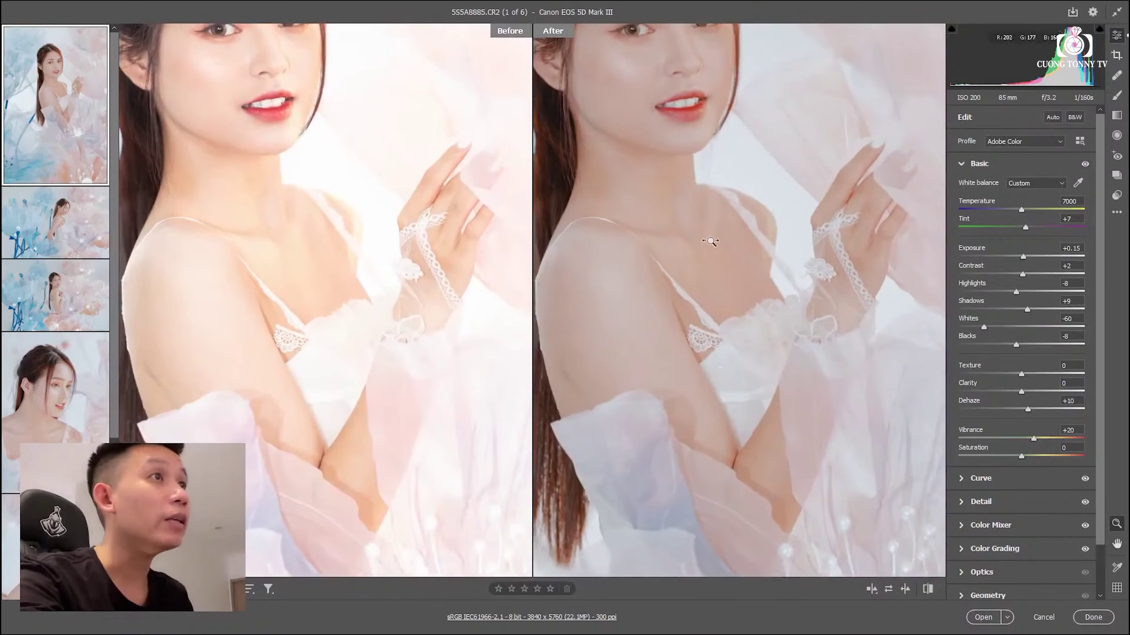
pyautogui.scroll(2, 718, 276)
pyautogui.scroll(-2, 718, 275)
pyautogui.scroll(-2, 704, 310)
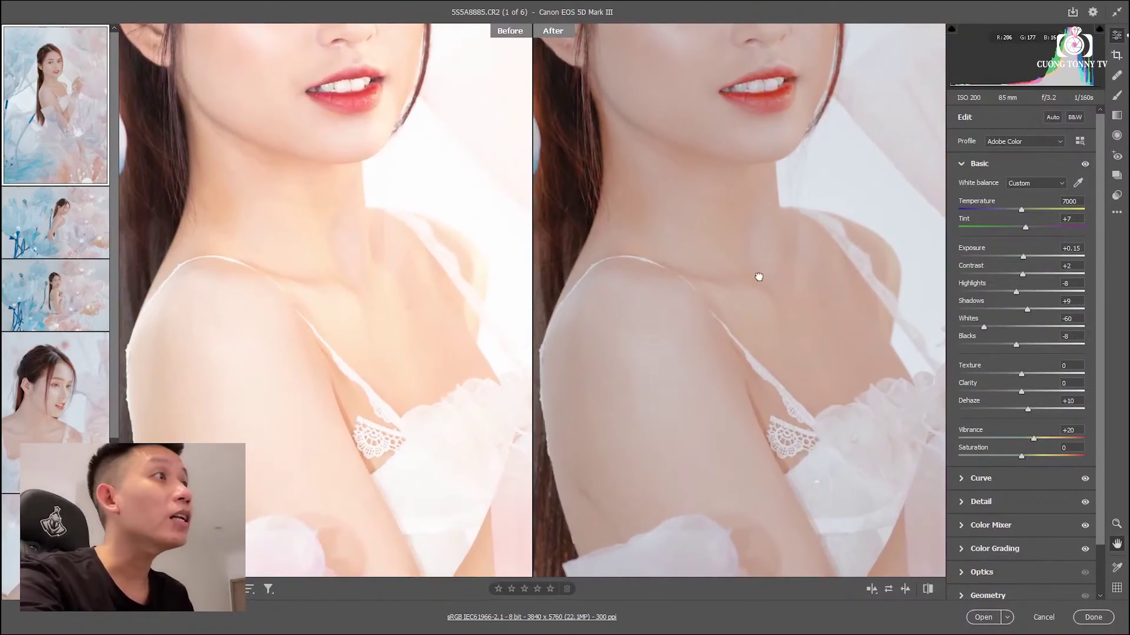
pyautogui.scroll(-2, 757, 272)
pyautogui.scroll(-2, 758, 297)
pyautogui.moveTo(716, 303)
pyautogui.mouseDown()
pyautogui.moveTo(696, 237)
pyautogui.moveTo(709, 217)
pyautogui.moveTo(718, 287)
pyautogui.mouseUp()
pyautogui.scroll(-2, 718, 287)
pyautogui.scroll(-2, 749, 226)
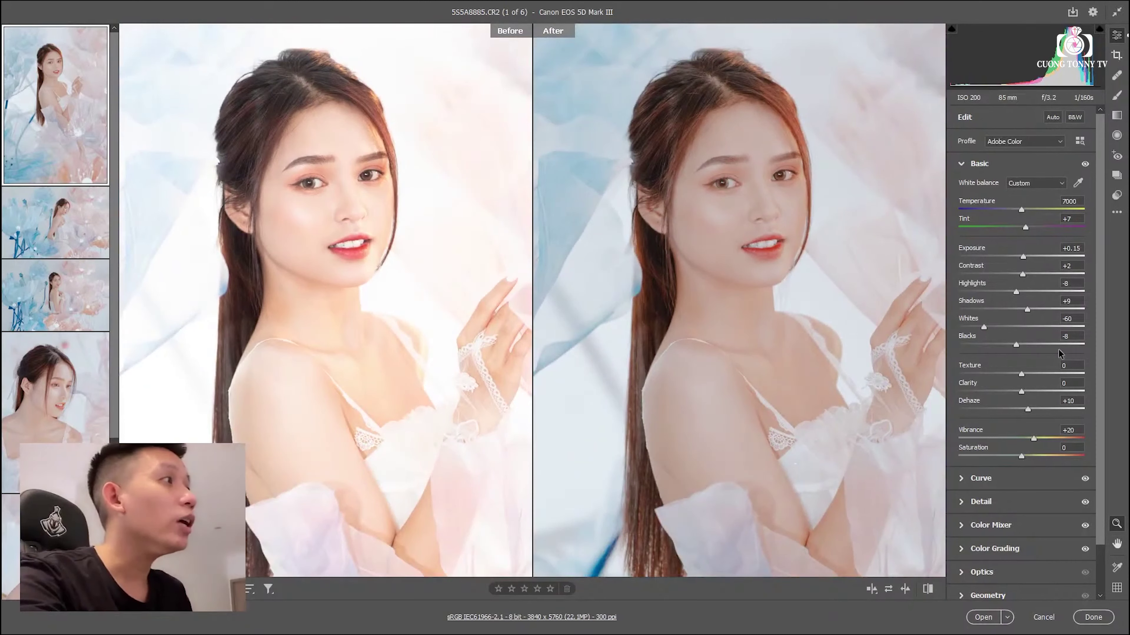
# - Raise Whites to -26 and Exposure to +0.15, then return to single view
pyautogui.moveTo(984, 326); pyautogui.dragTo(1005, 332)
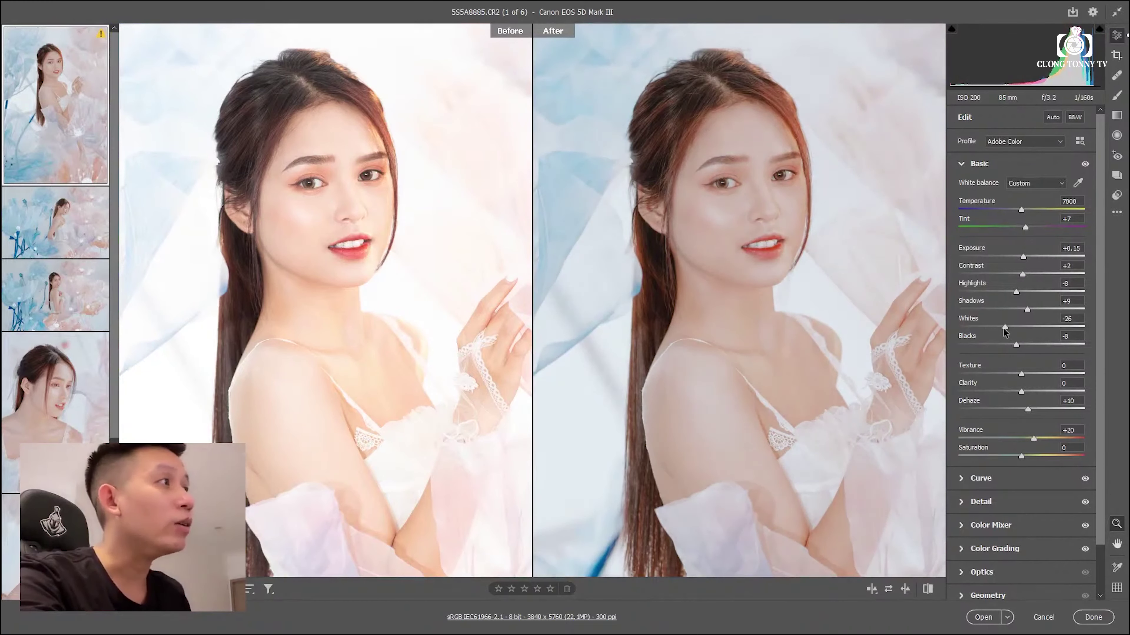
pyautogui.click(801, 232)
pyautogui.press('q')
pyautogui.press('q')
pyautogui.press('q')
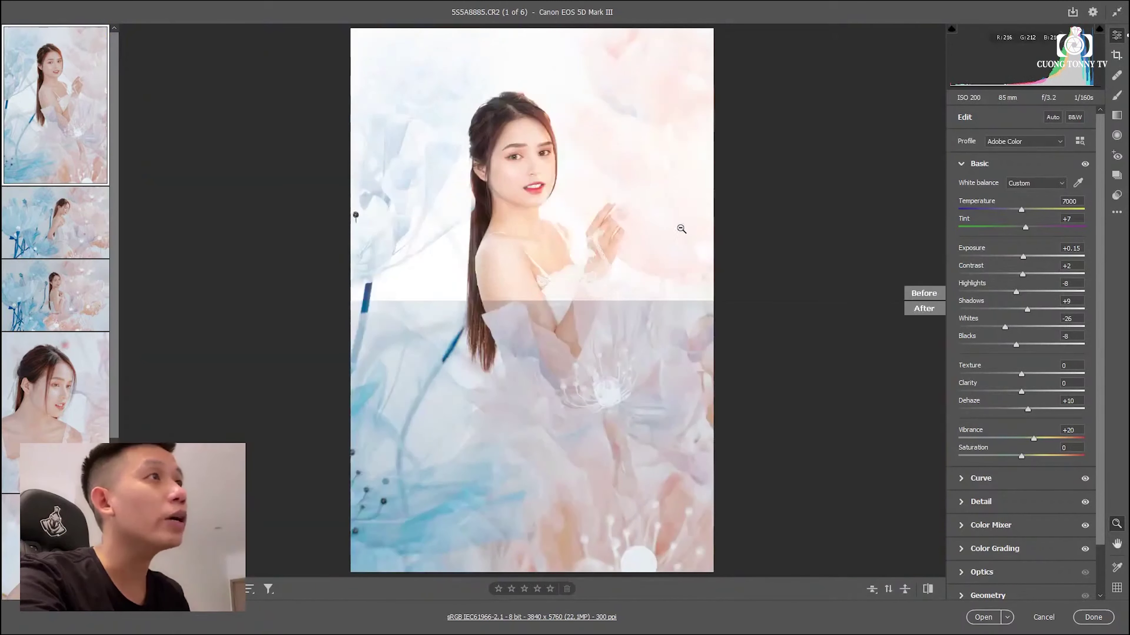
pyautogui.press('q')
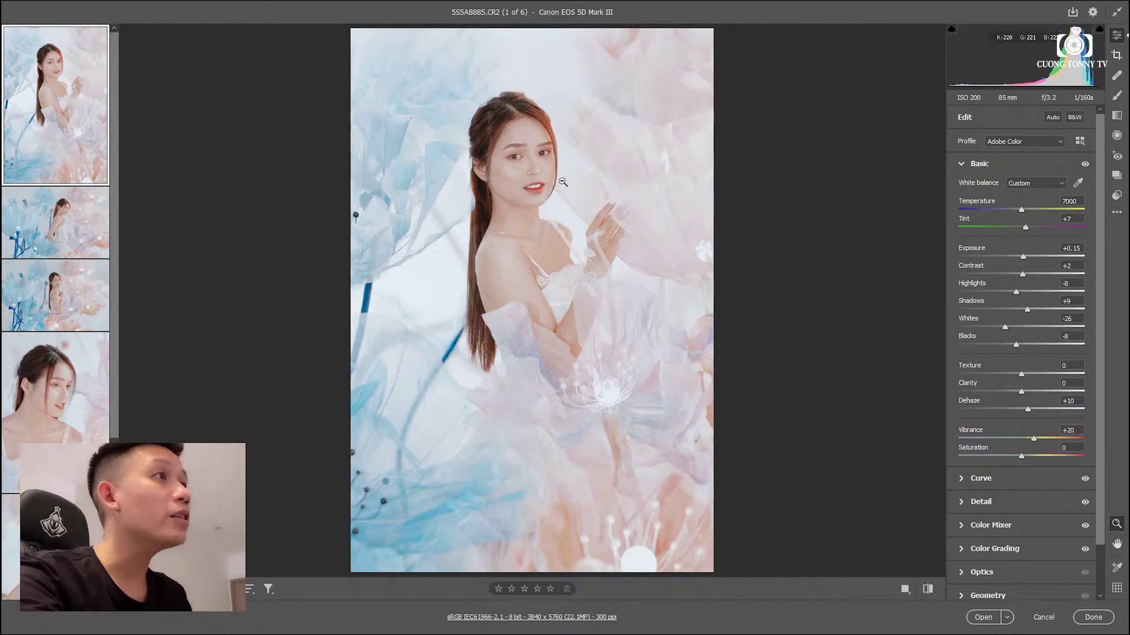
# - Open the Presets panel and collapse the benj Curves, CANON DSLR, wedding and User Presets groups
pyautogui.click(562, 181)
pyautogui.click(667, 209)
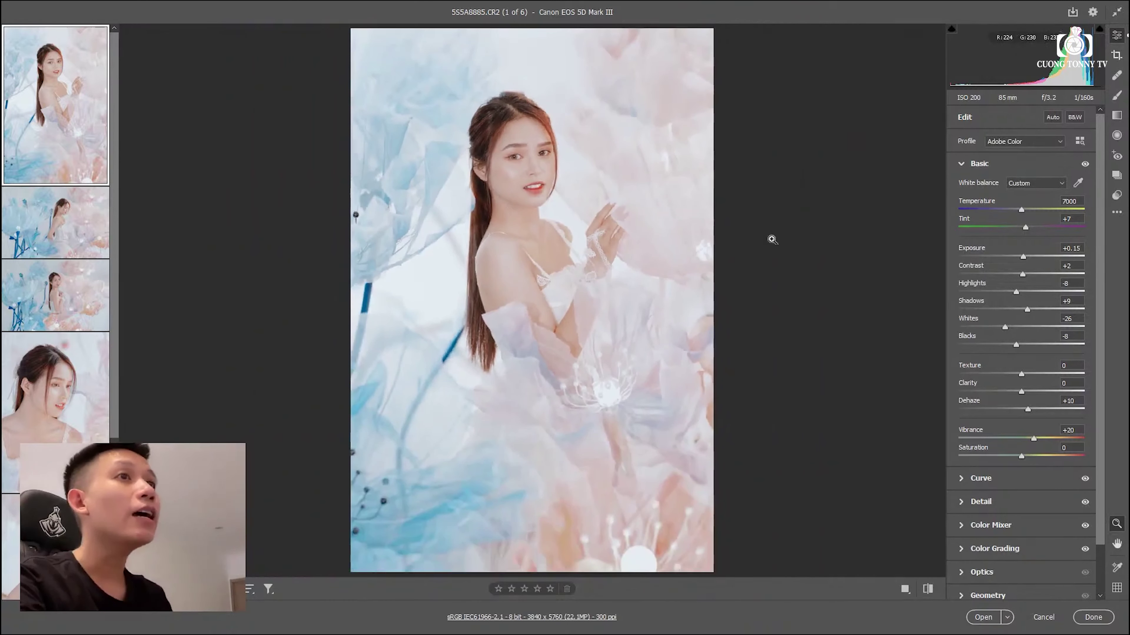
pyautogui.click(1117, 195)
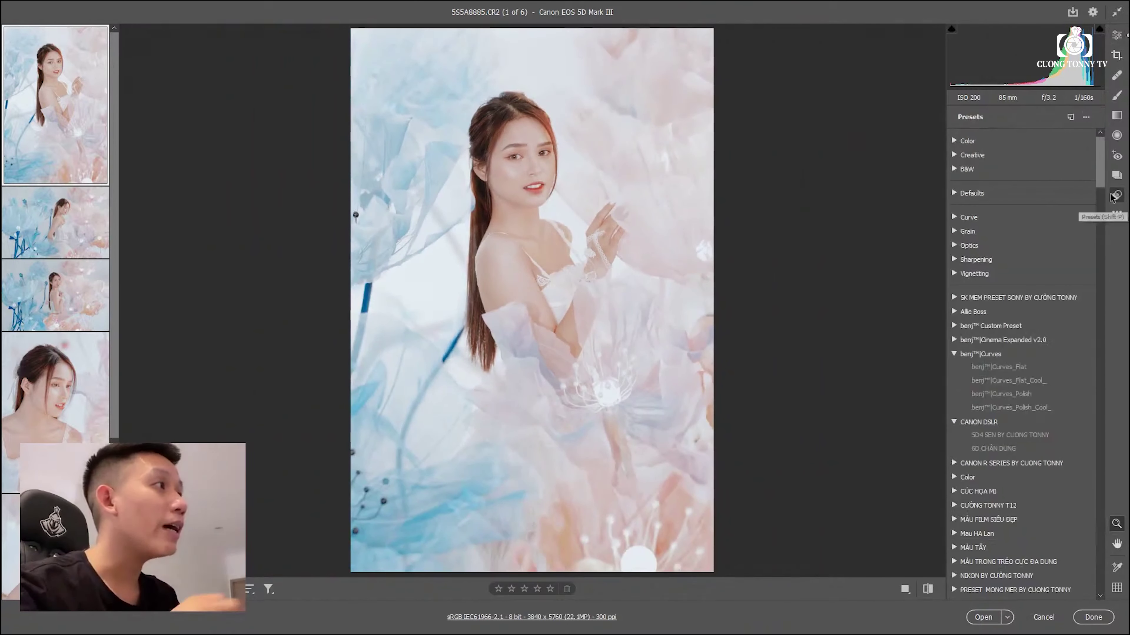
pyautogui.click(953, 354)
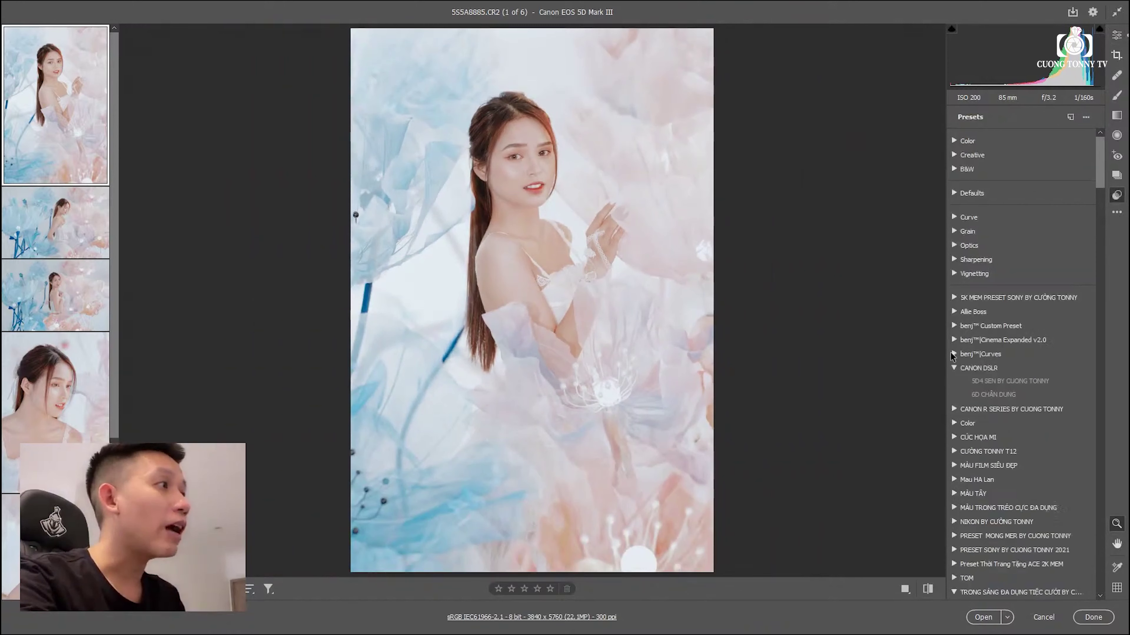
pyautogui.click(954, 369)
pyautogui.scroll(-3, 956, 396)
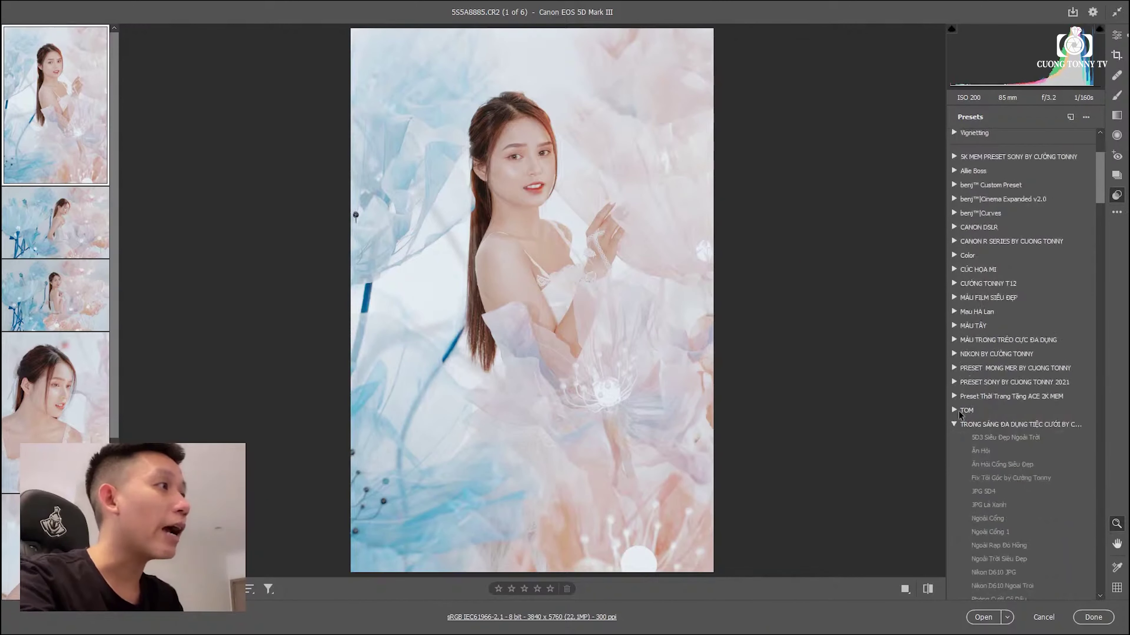
pyautogui.click(954, 424)
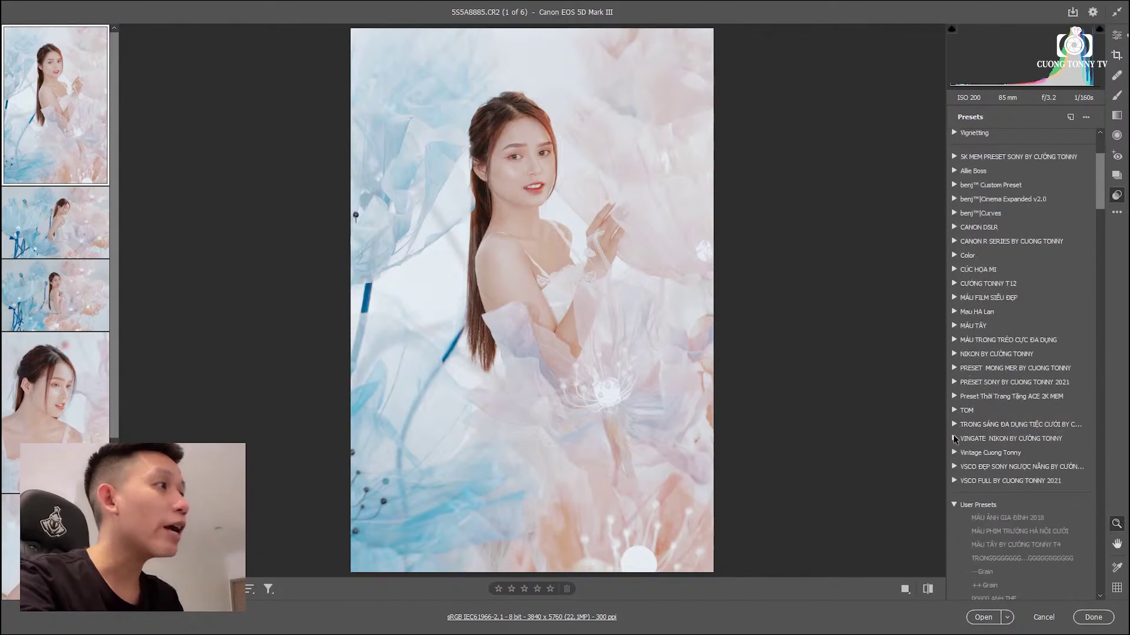
pyautogui.click(954, 504)
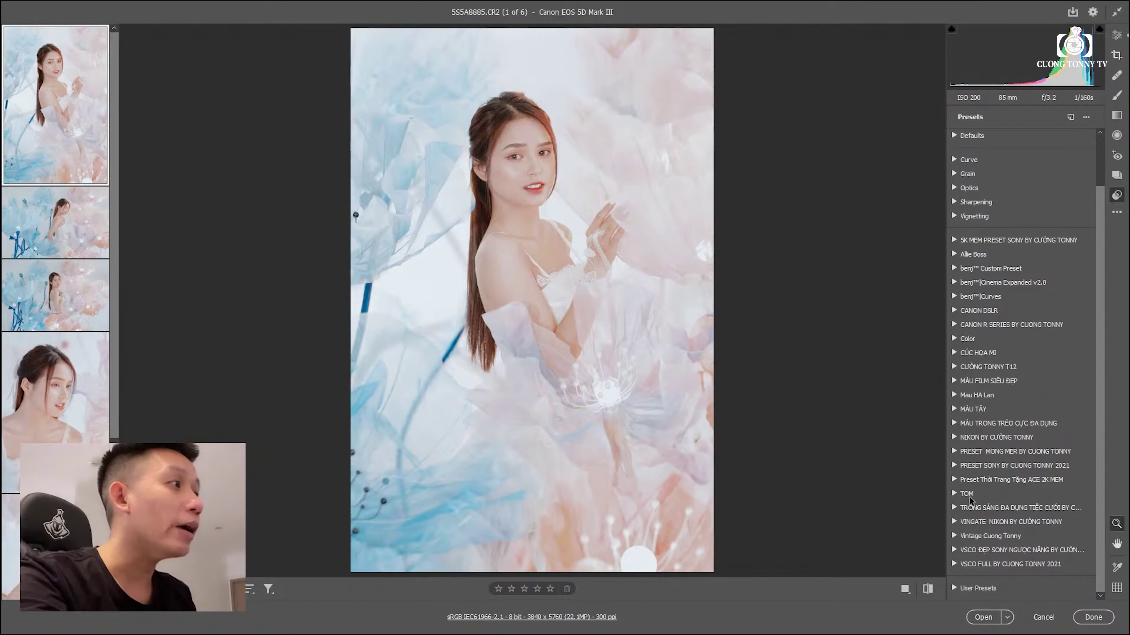
# - Export a preset group to the BLEND OK folder
pyautogui.rightClick(966, 462)
pyautogui.click(991, 445)
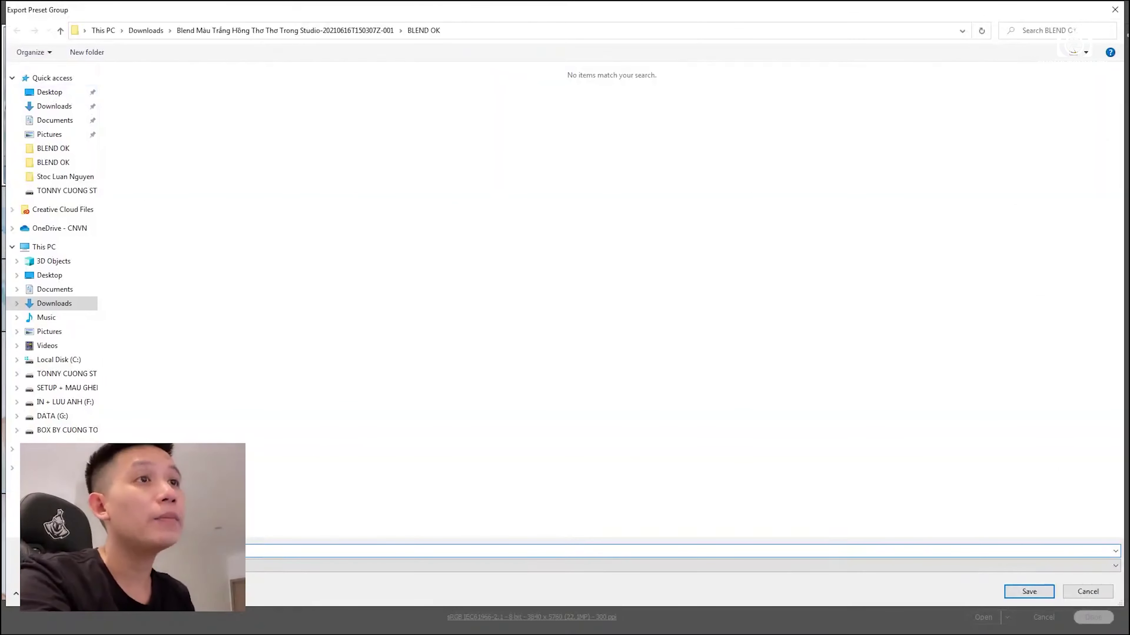
pyautogui.press('Escape')
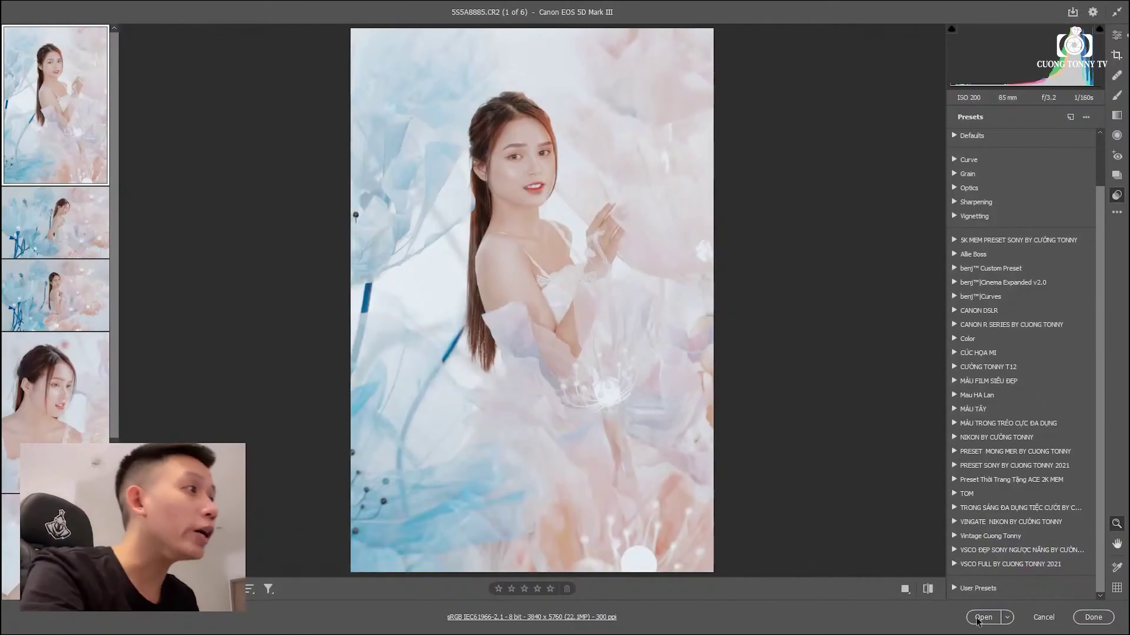
# - Show the first portrait's original and graded versions side by side, briefly zooming on both faces
pyautogui.click(928, 588)
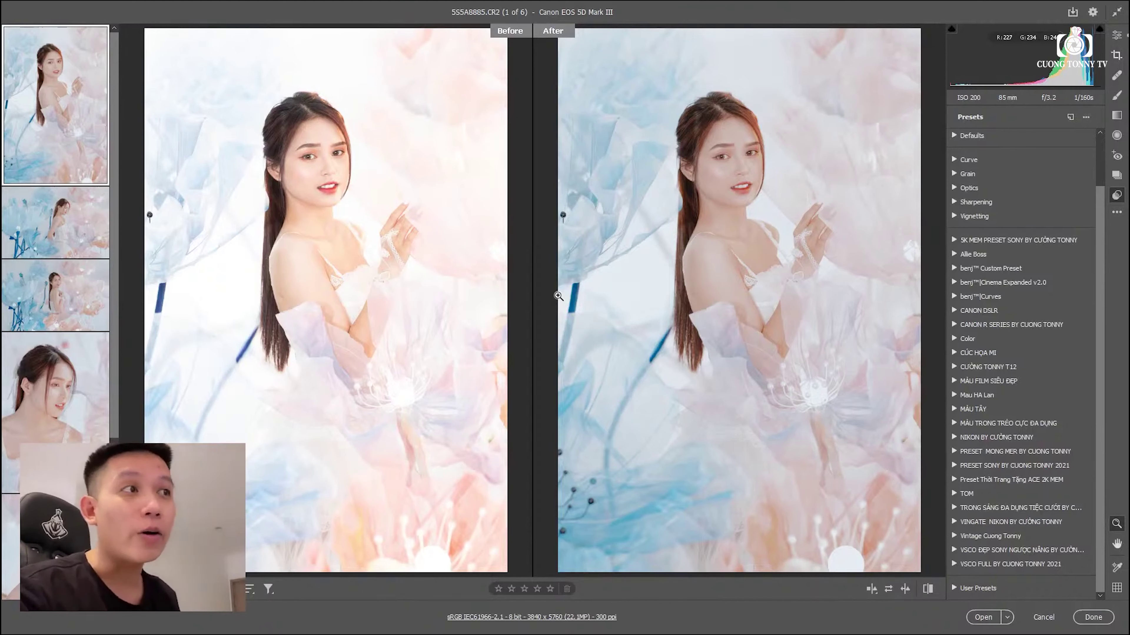
pyautogui.click(701, 175)
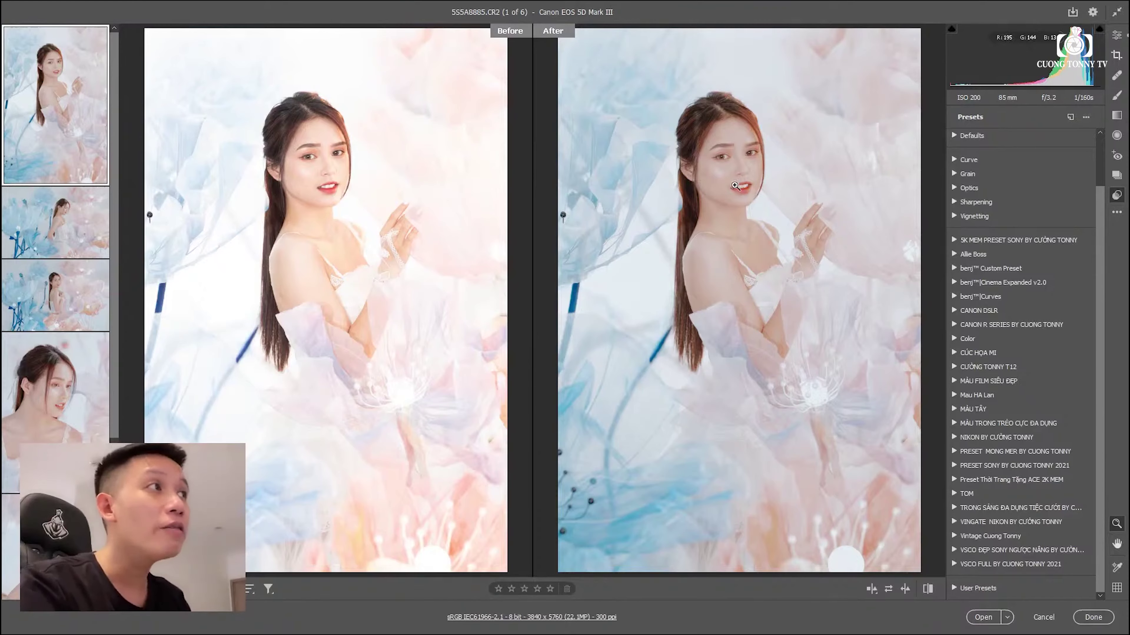
pyautogui.click(737, 183)
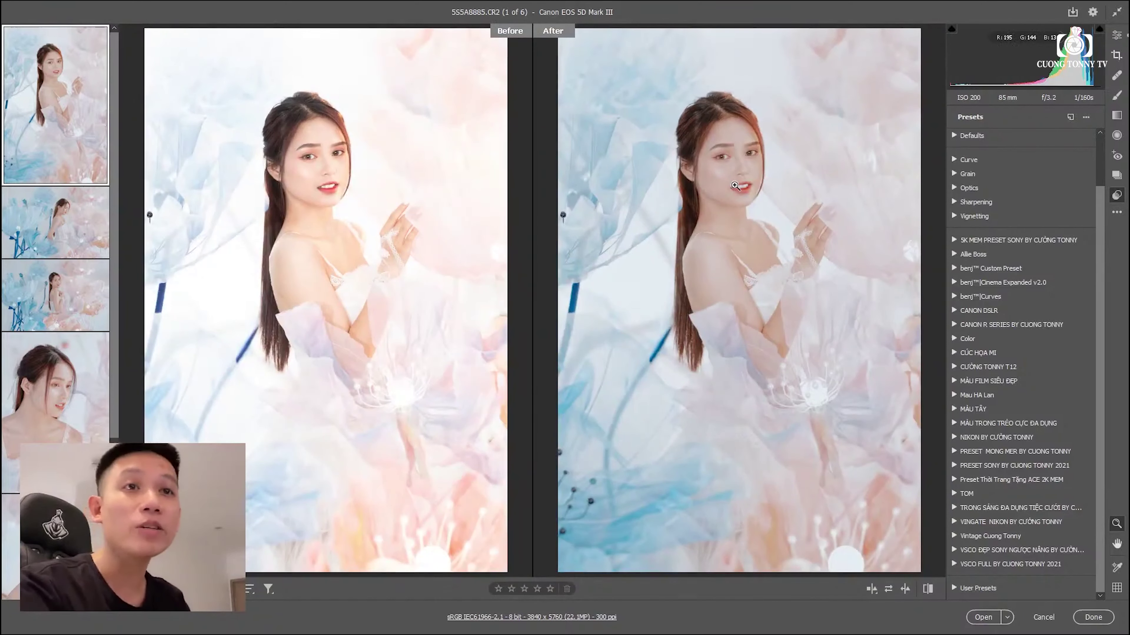